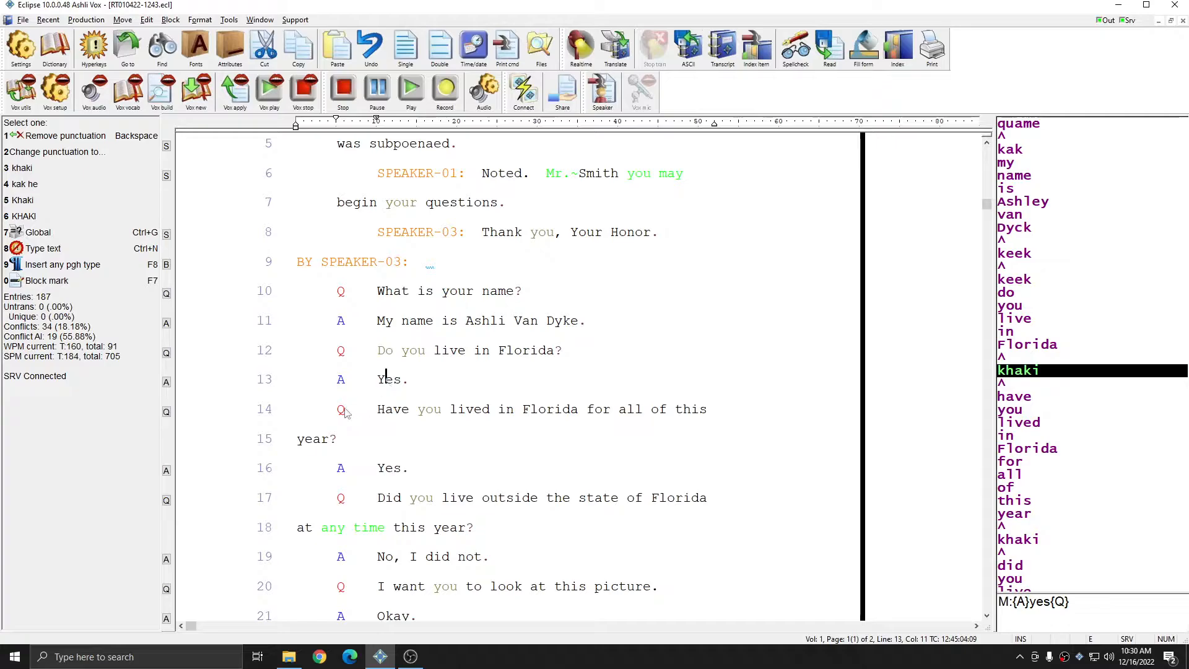
- Examine the voice codes behind the answers "Yes.", "No, I did not." and "Okay." and the question starting with "Okay." in the transcript
scroll(409, 385, down, 1)
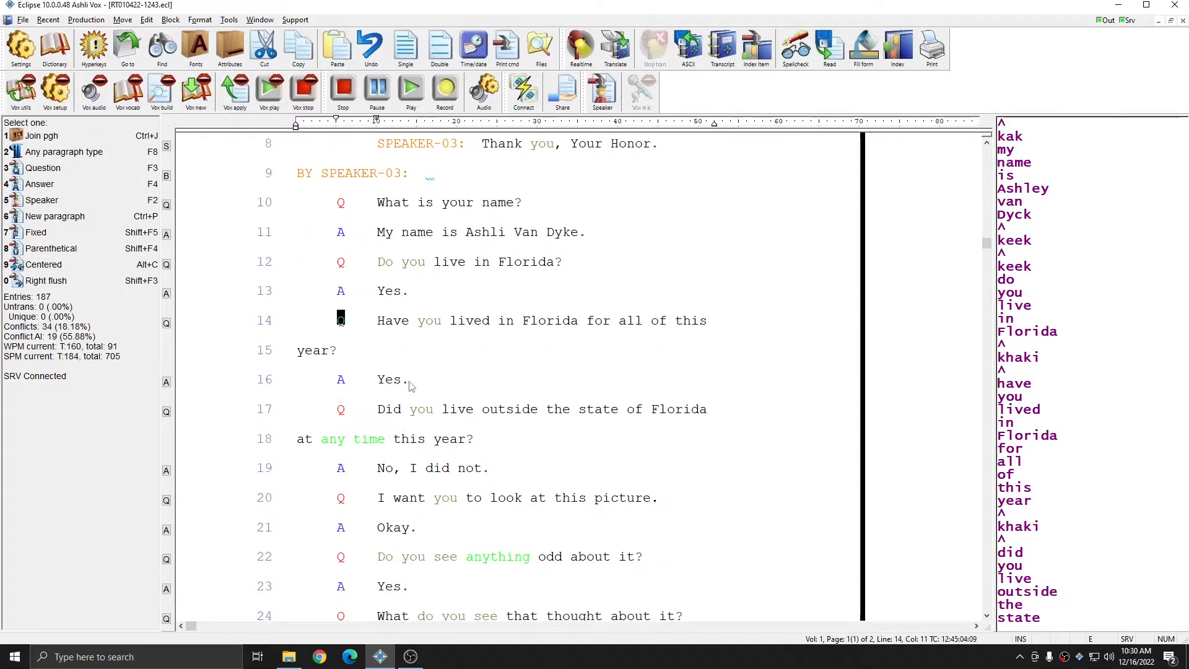
click(381, 381)
scroll(384, 379, down, 1)
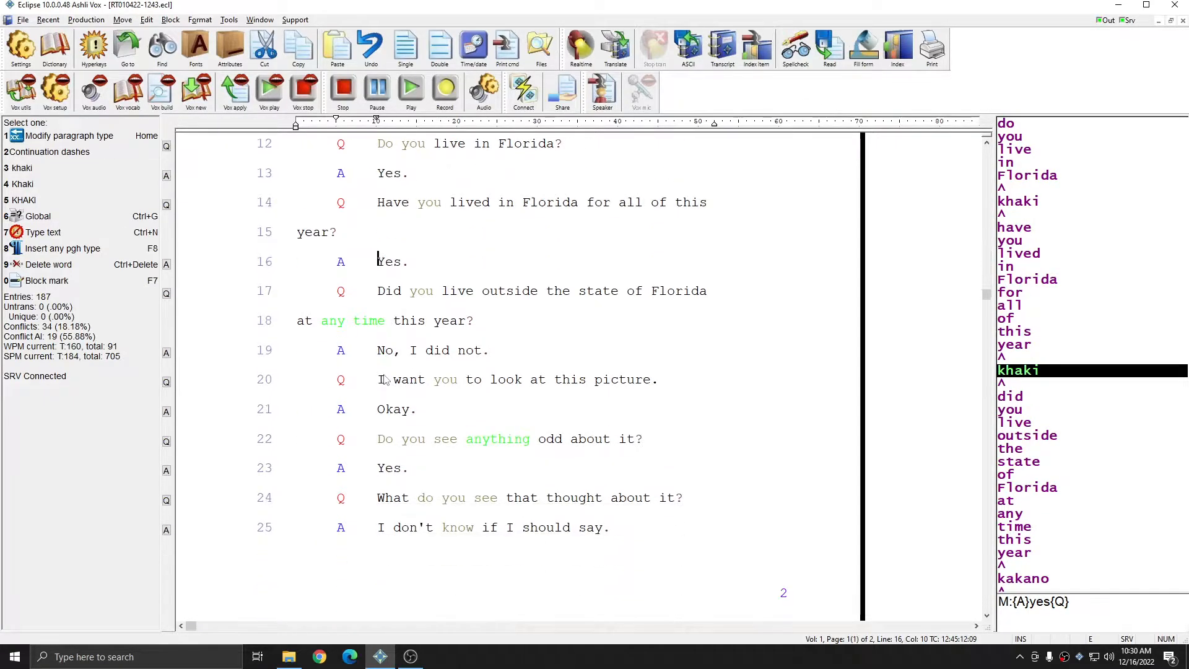
click(385, 352)
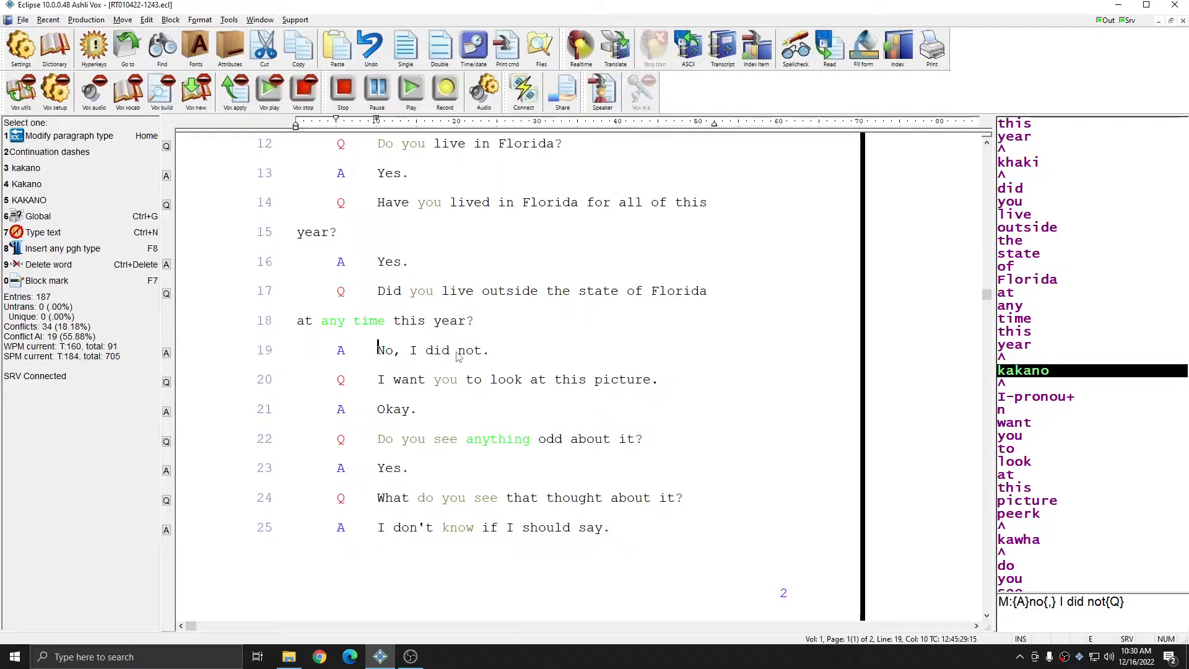
click(342, 379)
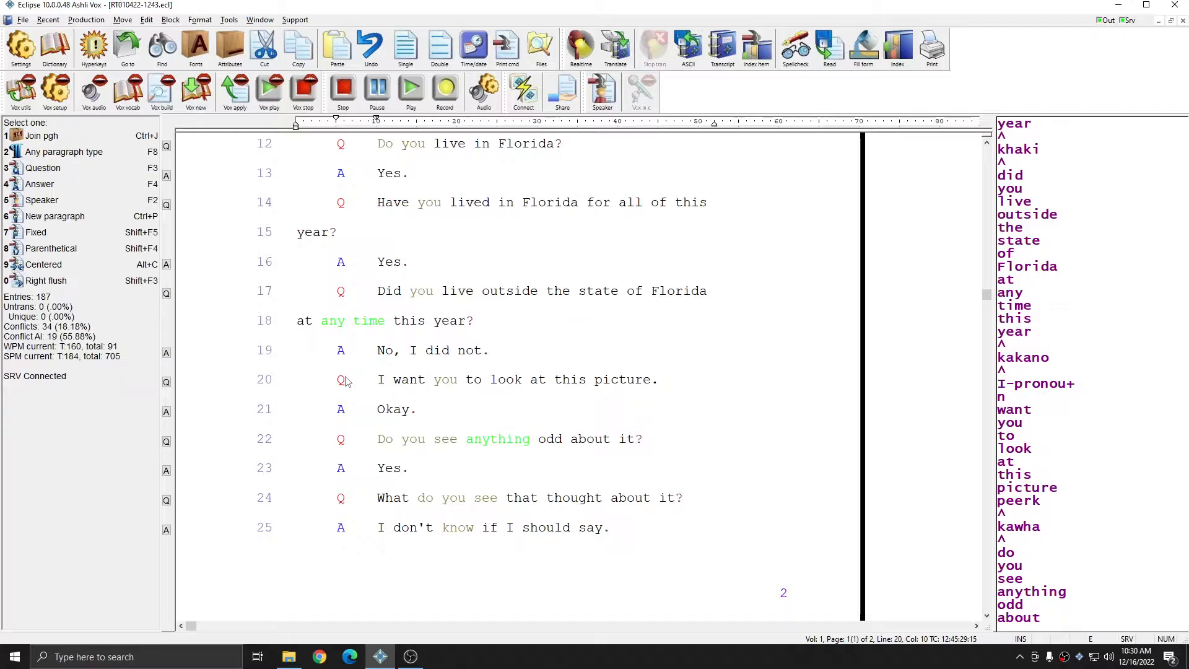
scroll(347, 381, down, 2)
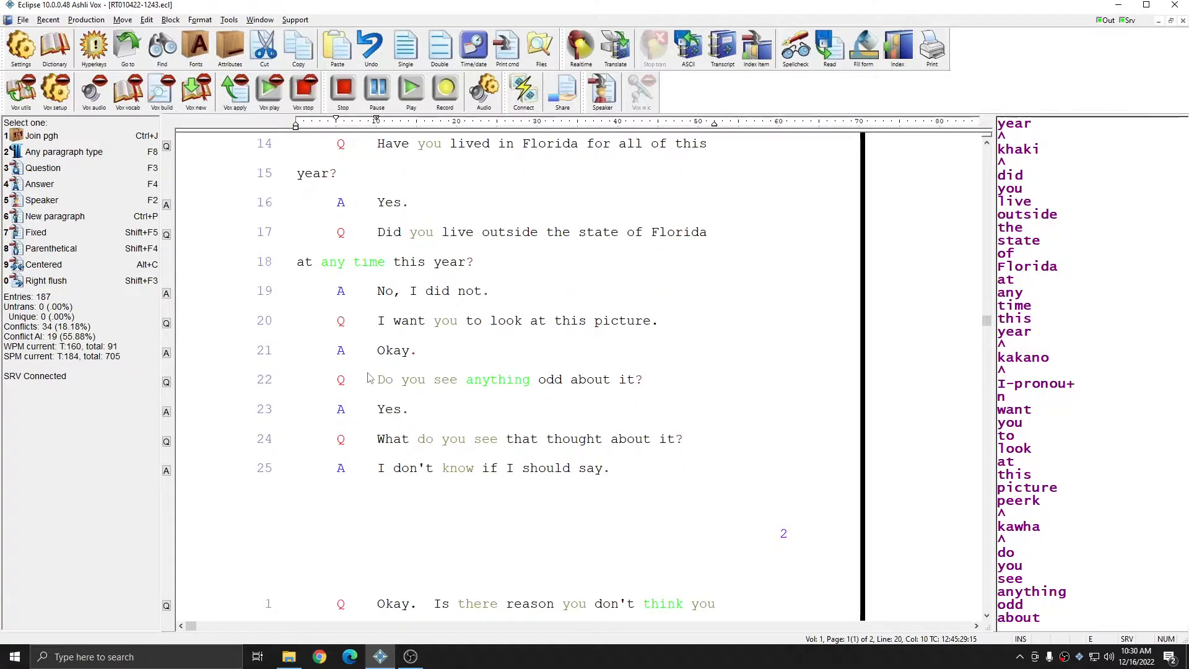
click(381, 351)
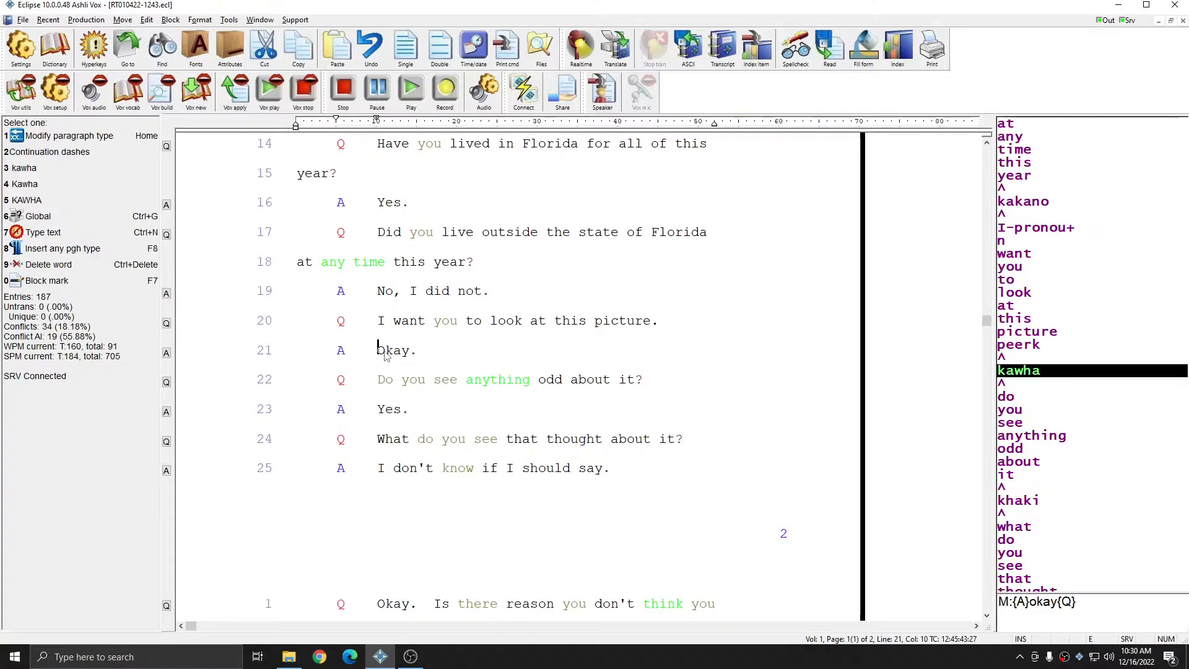
click(383, 412)
scroll(385, 414, down, 7)
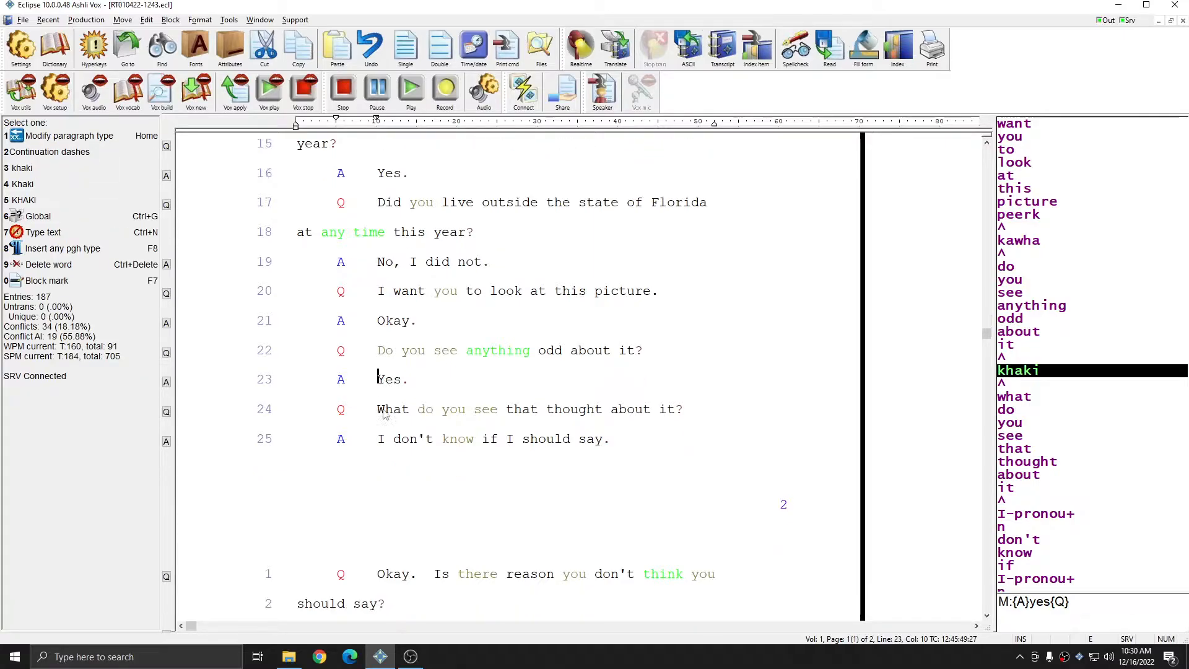
click(383, 400)
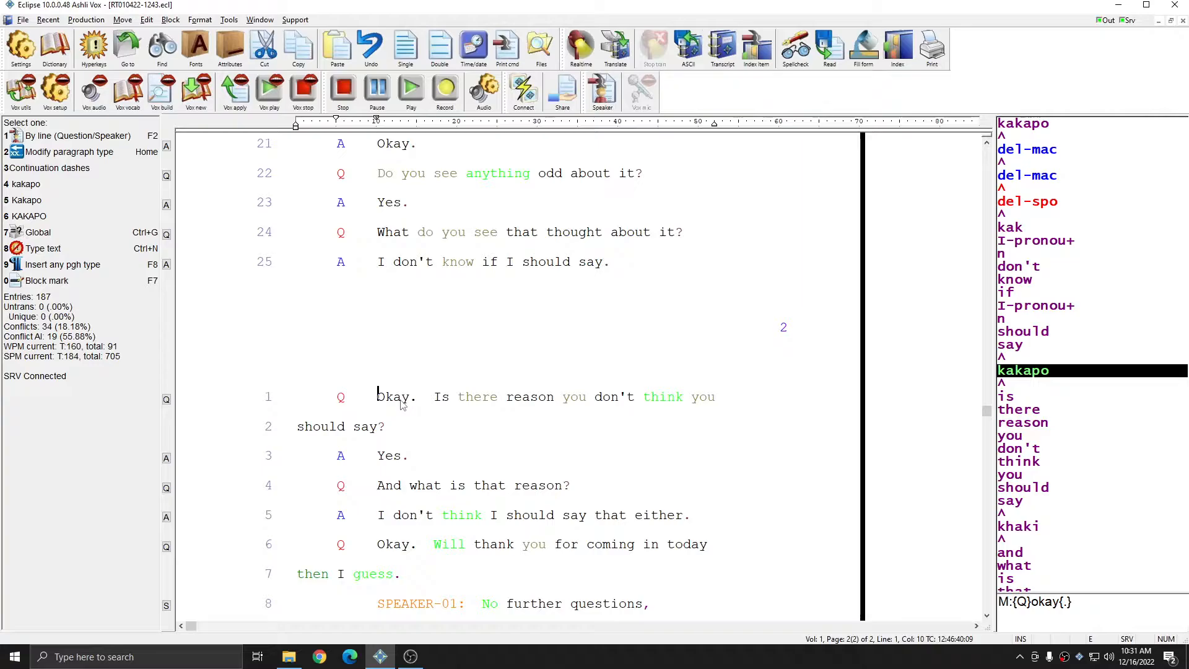
- Open the main AshliVox dictionary from the transcript and select the entries quame through kawha
key(alt+d)
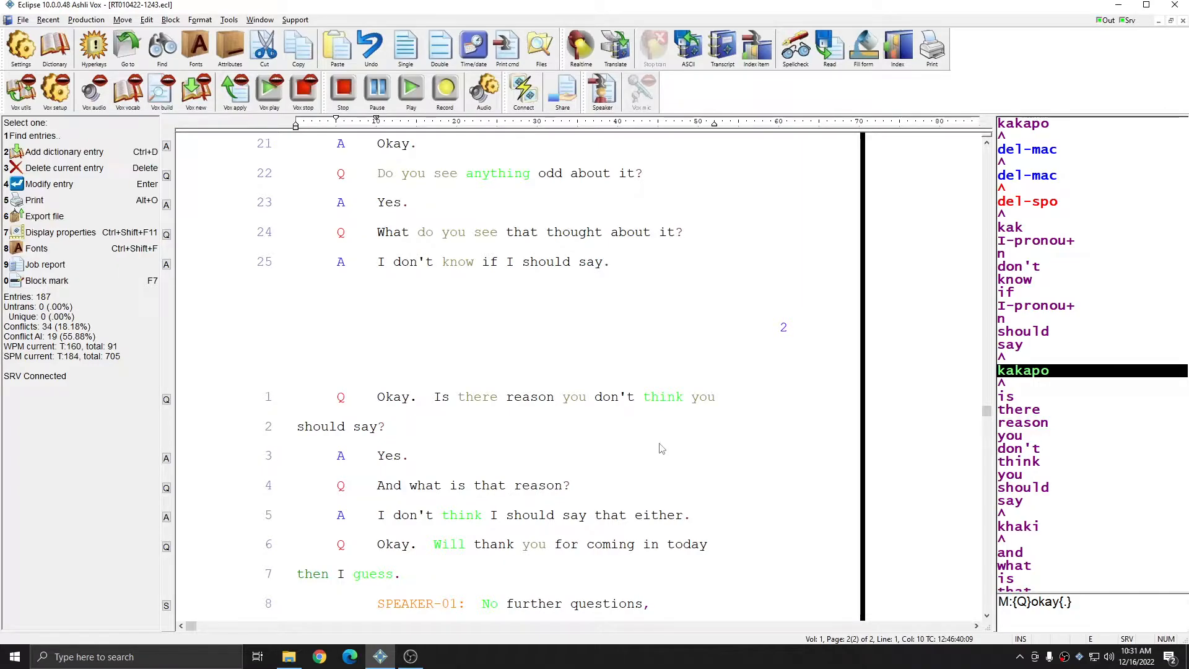
key(alt+e)
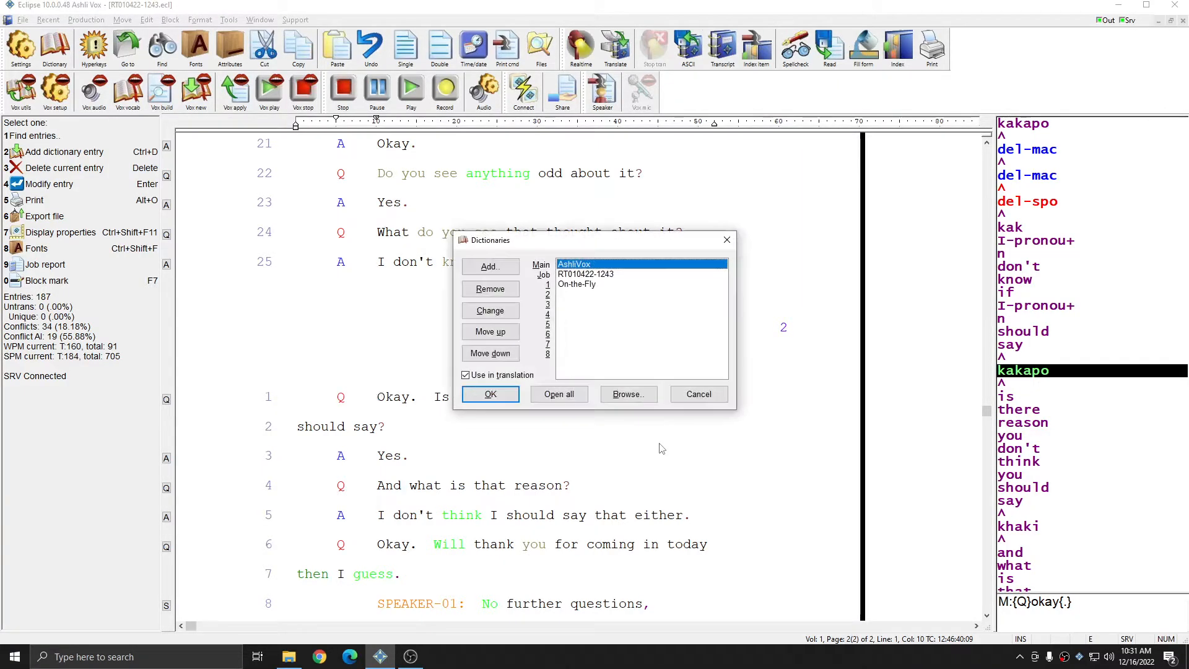
key(Return)
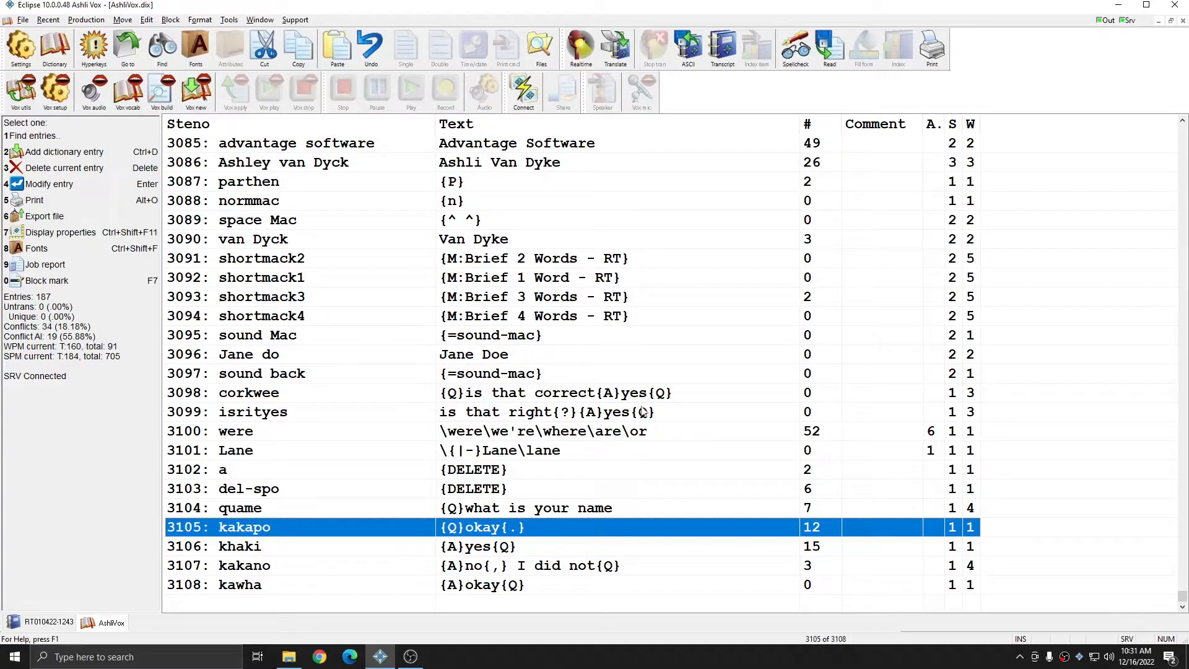
key(Up)
shift+click(251, 590)
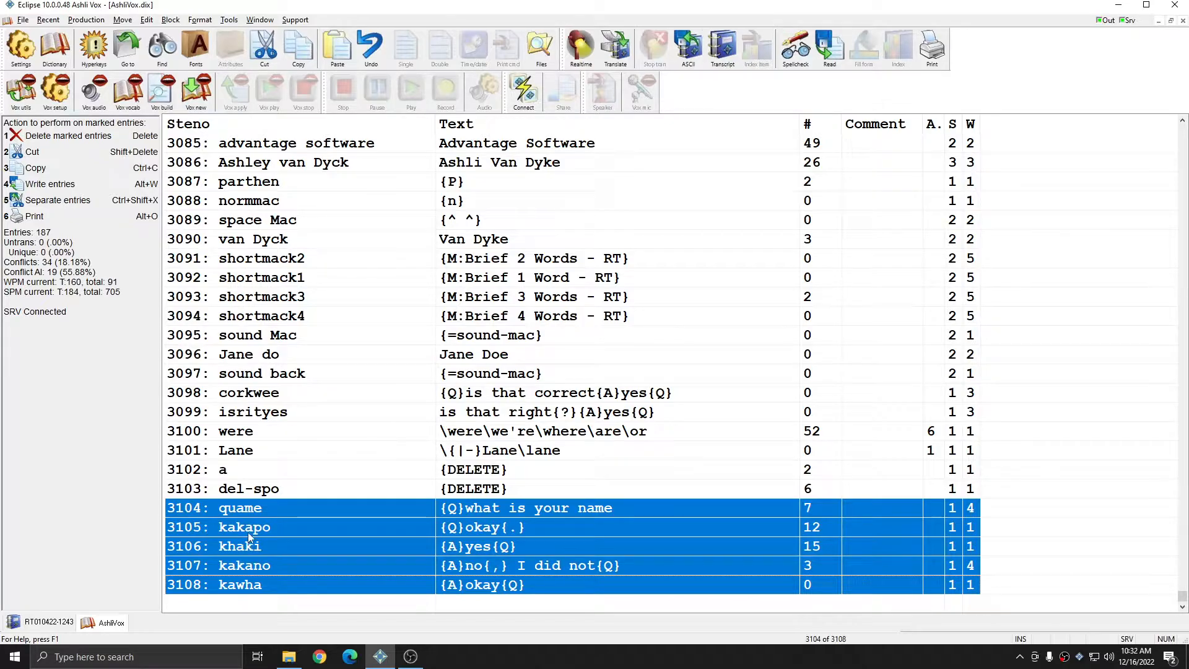
click(44, 621)
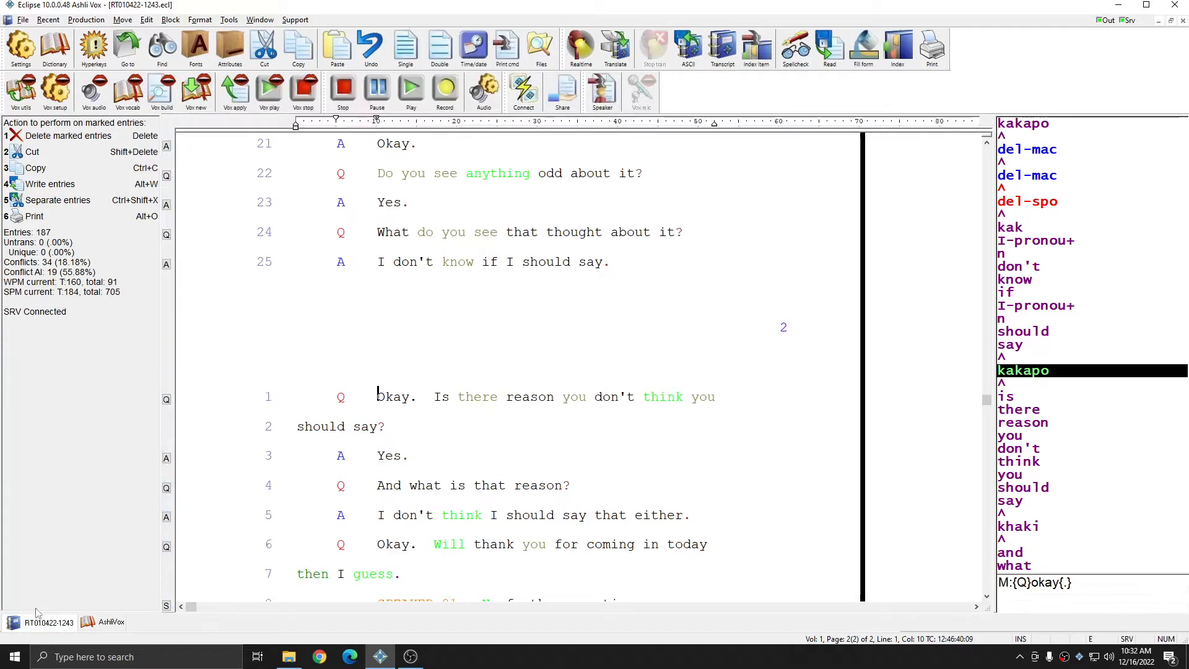
click(1183, 20)
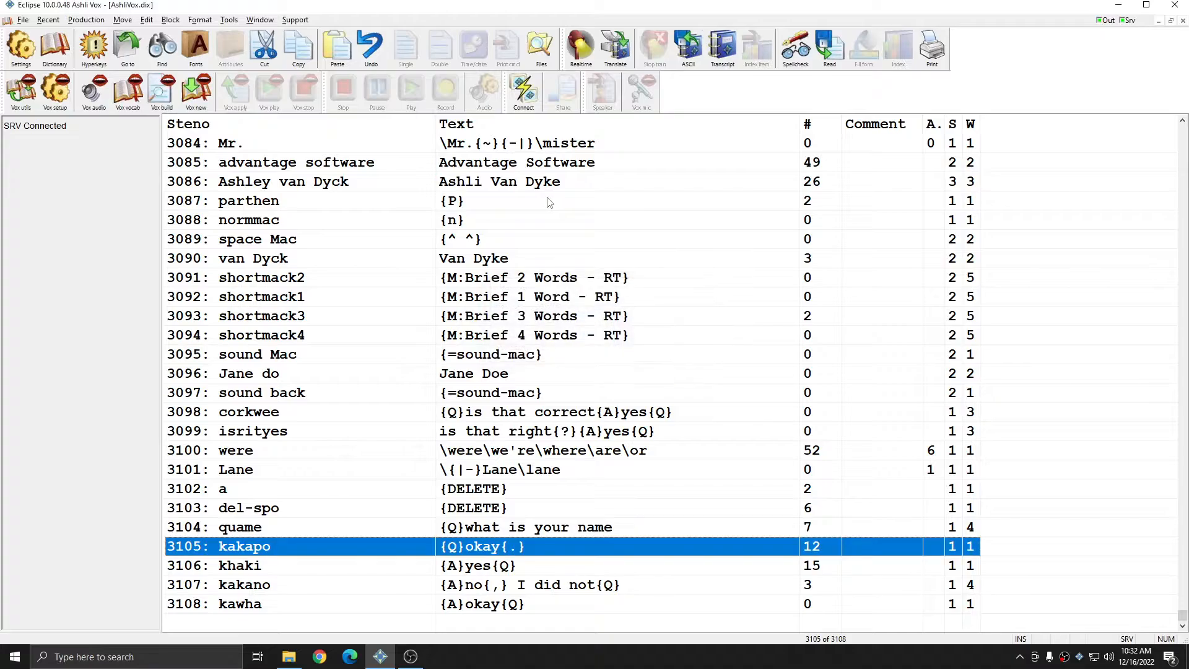
click(56, 50)
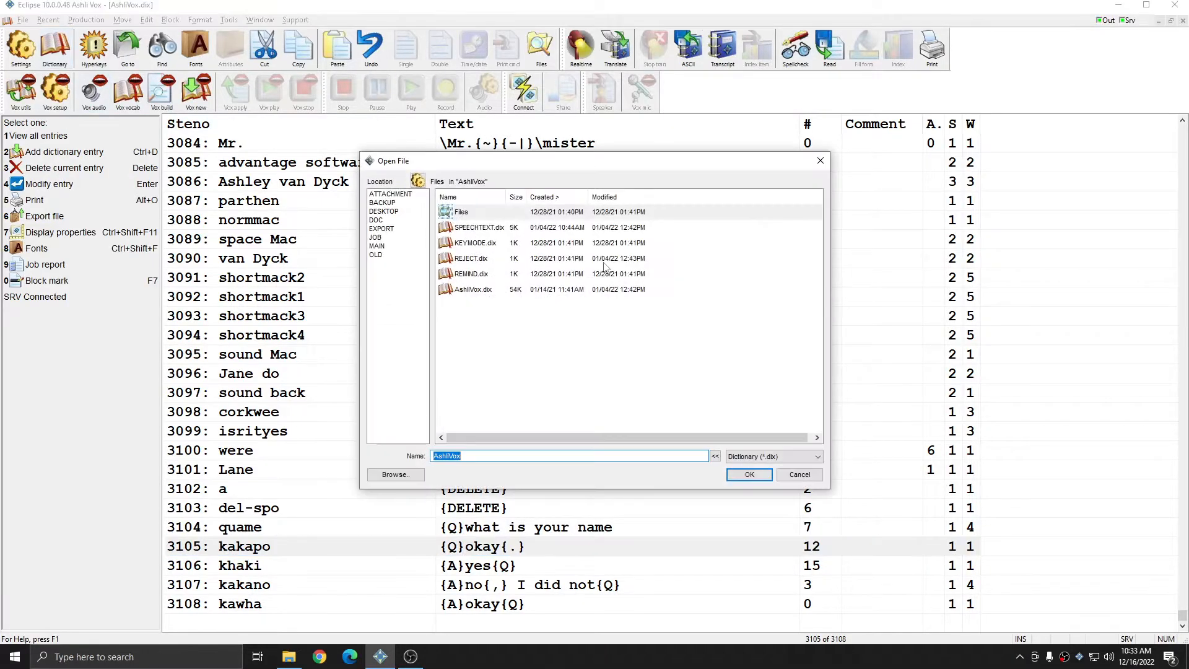
double_click(489, 228)
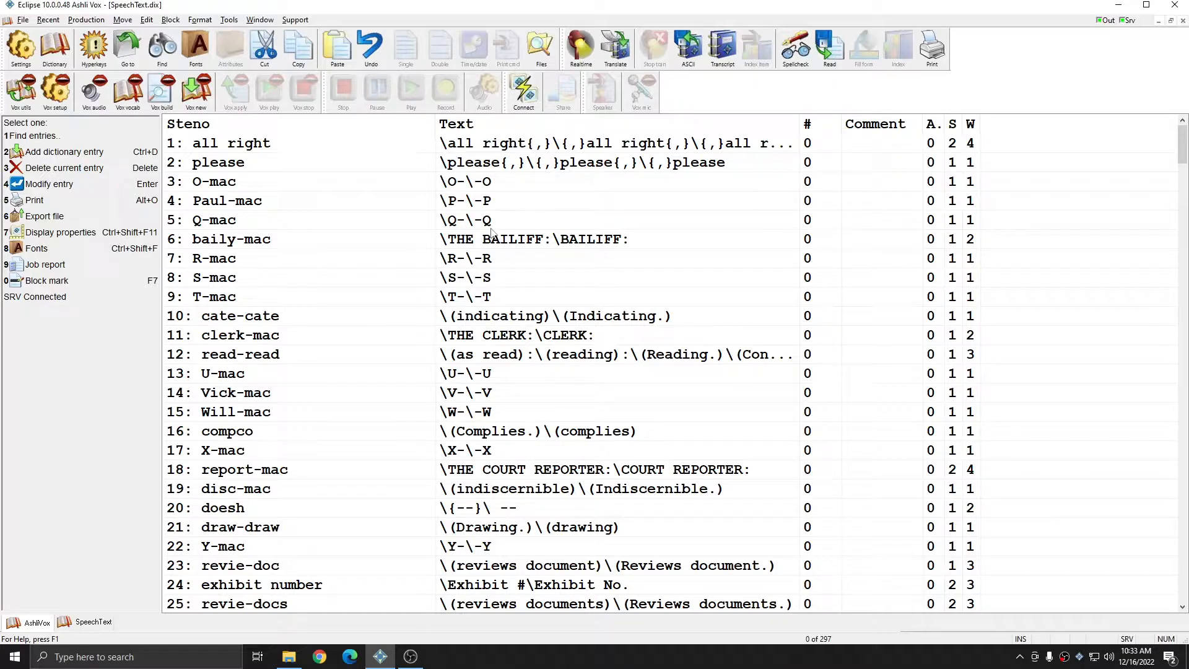
- Tile the two dictionary windows and select the entries quame through kawha in the AshliVox dictionary
click(260, 19)
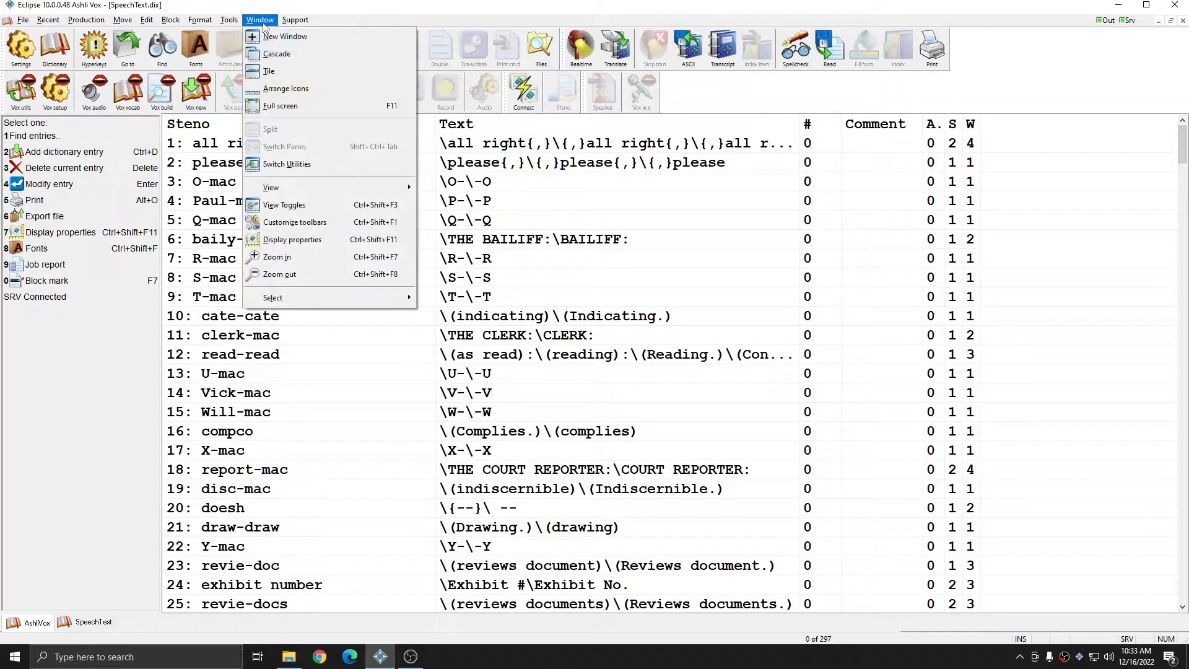
click(269, 70)
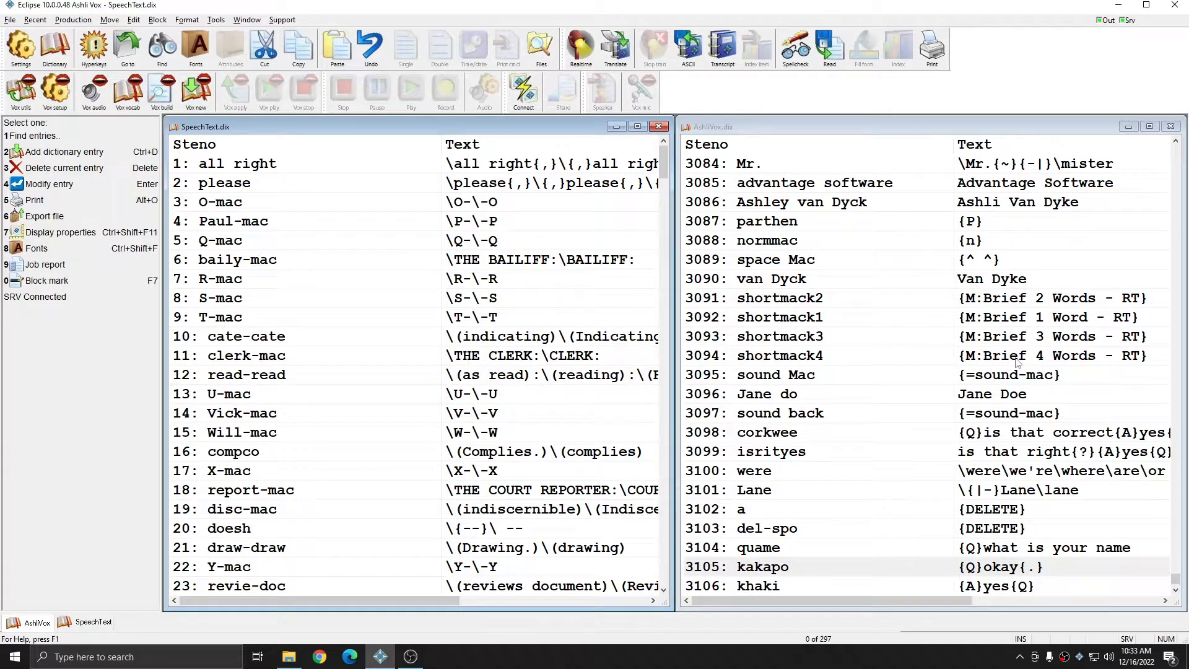
click(959, 393)
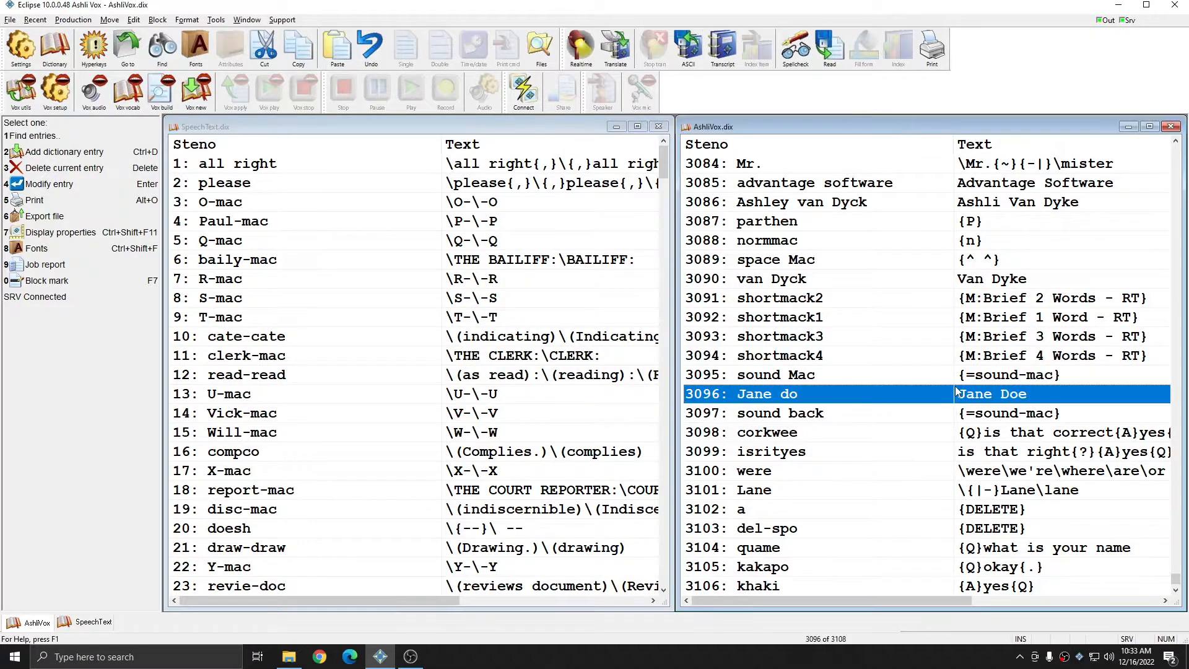
key(End)
click(1013, 490)
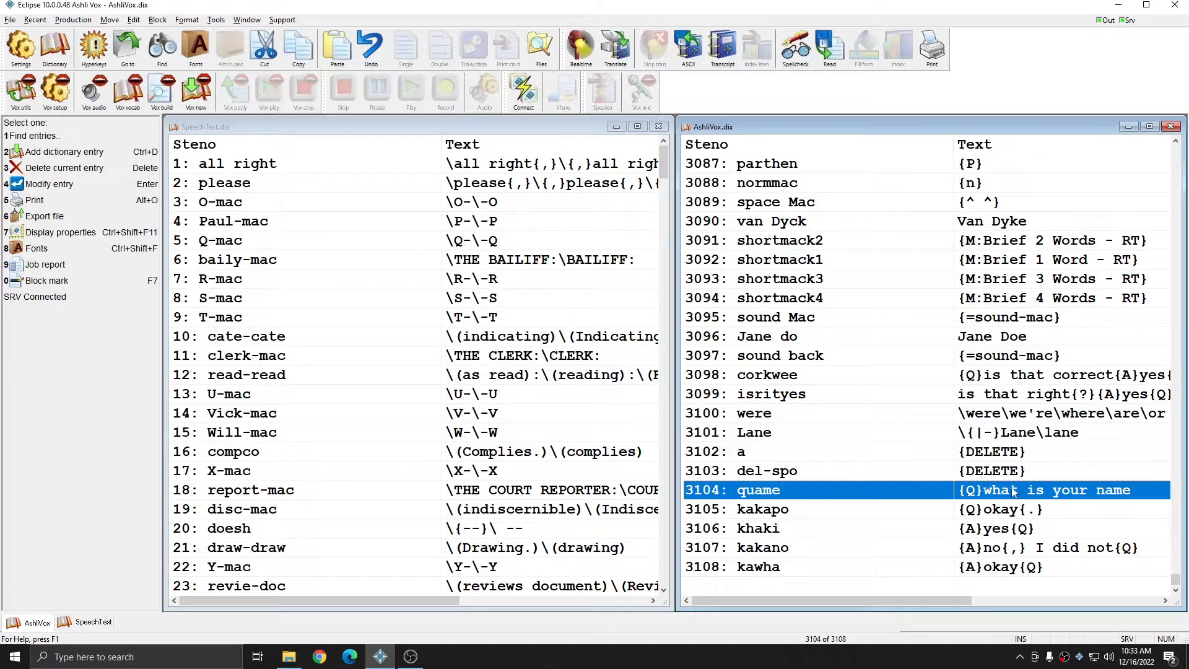
shift+click(1022, 566)
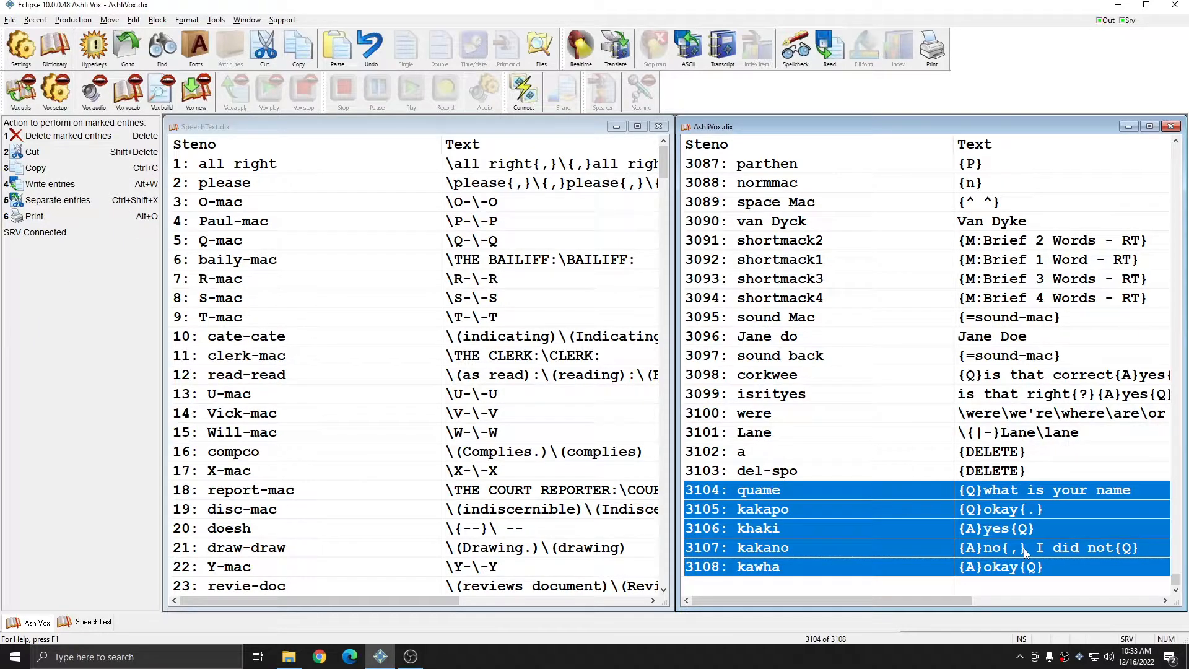
- Filter the SpeechText dictionary with a find on the text "!"
click(302, 148)
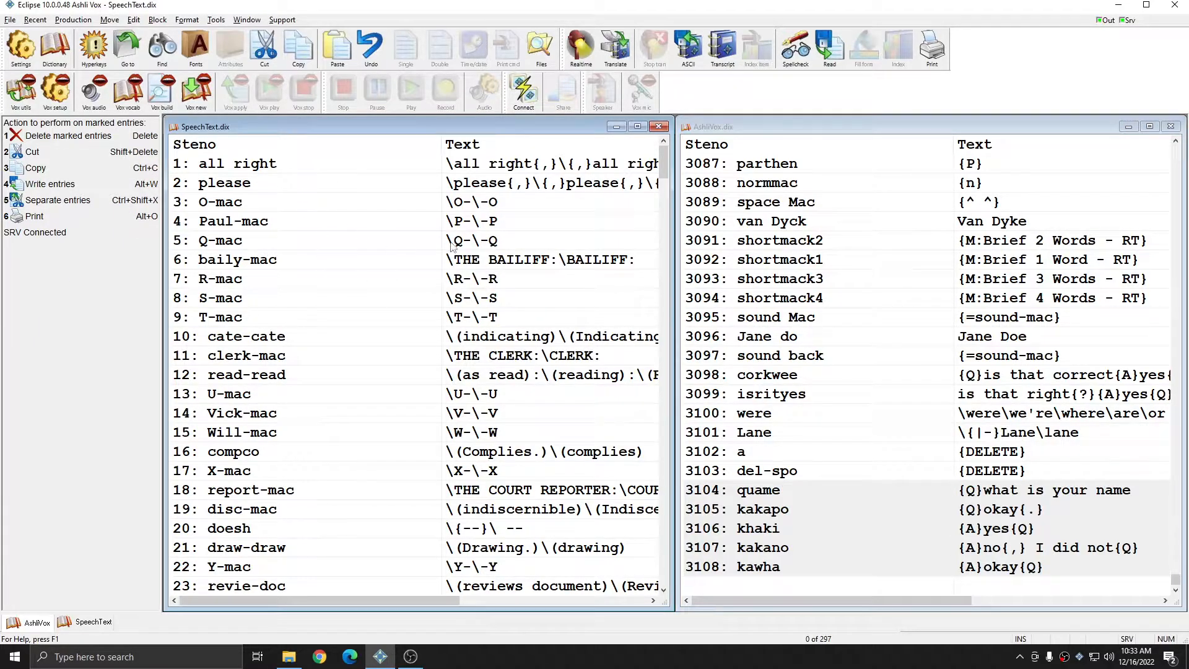
scroll(451, 246, down, 5)
click(360, 257)
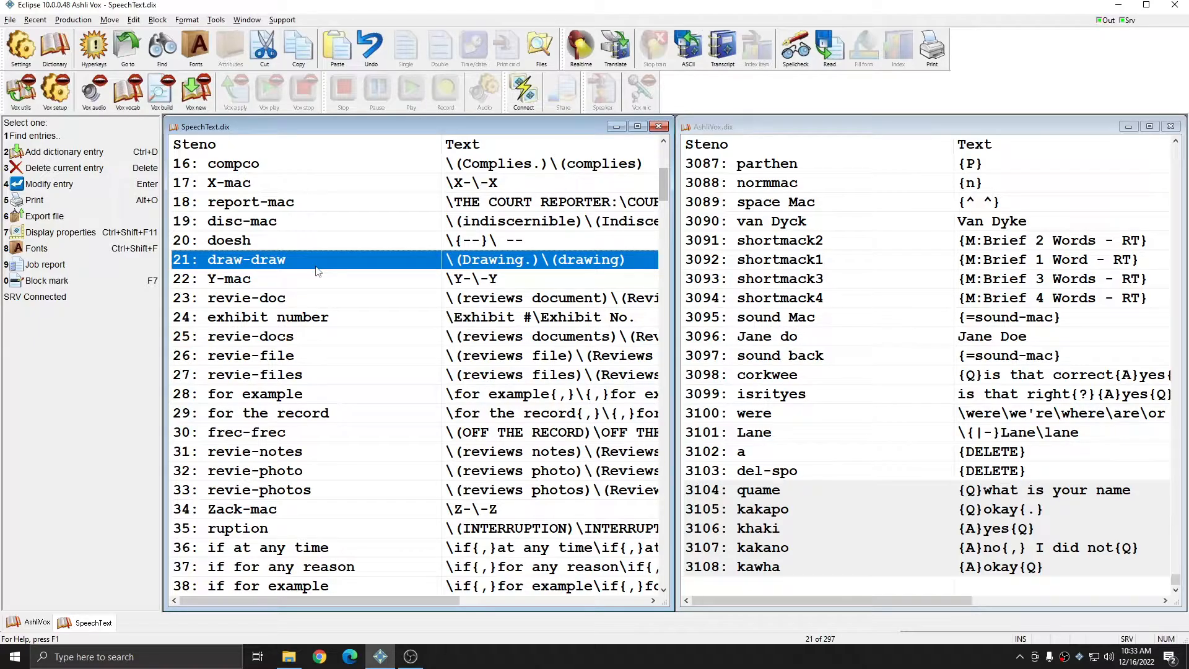
key(1)
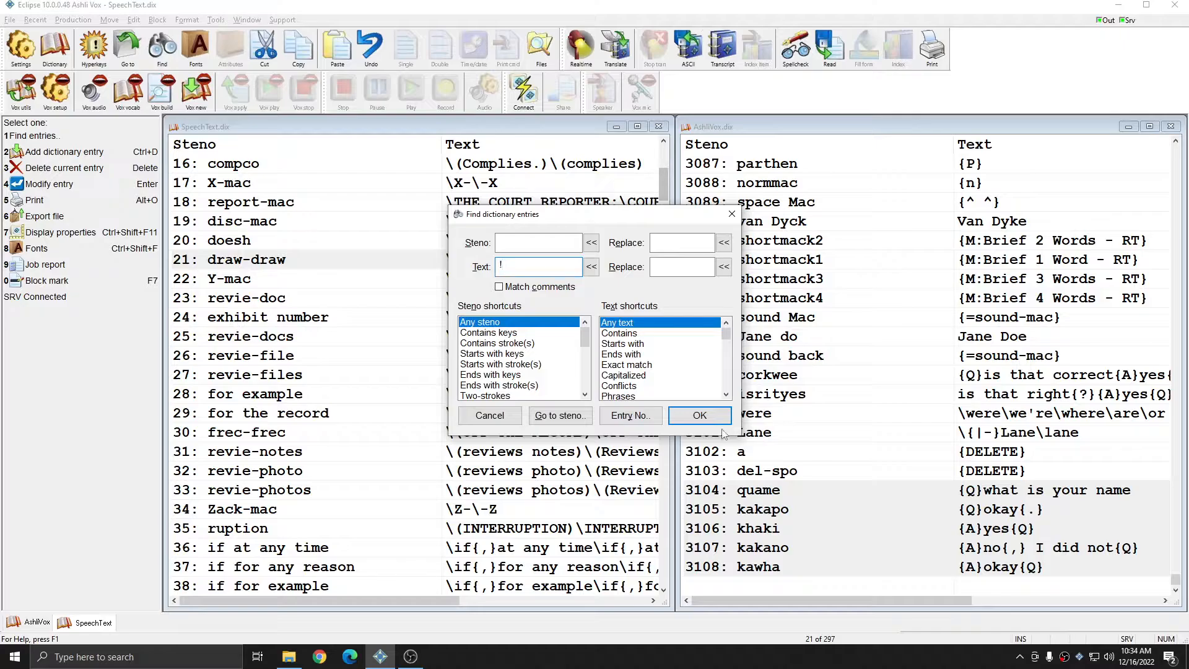
click(700, 416)
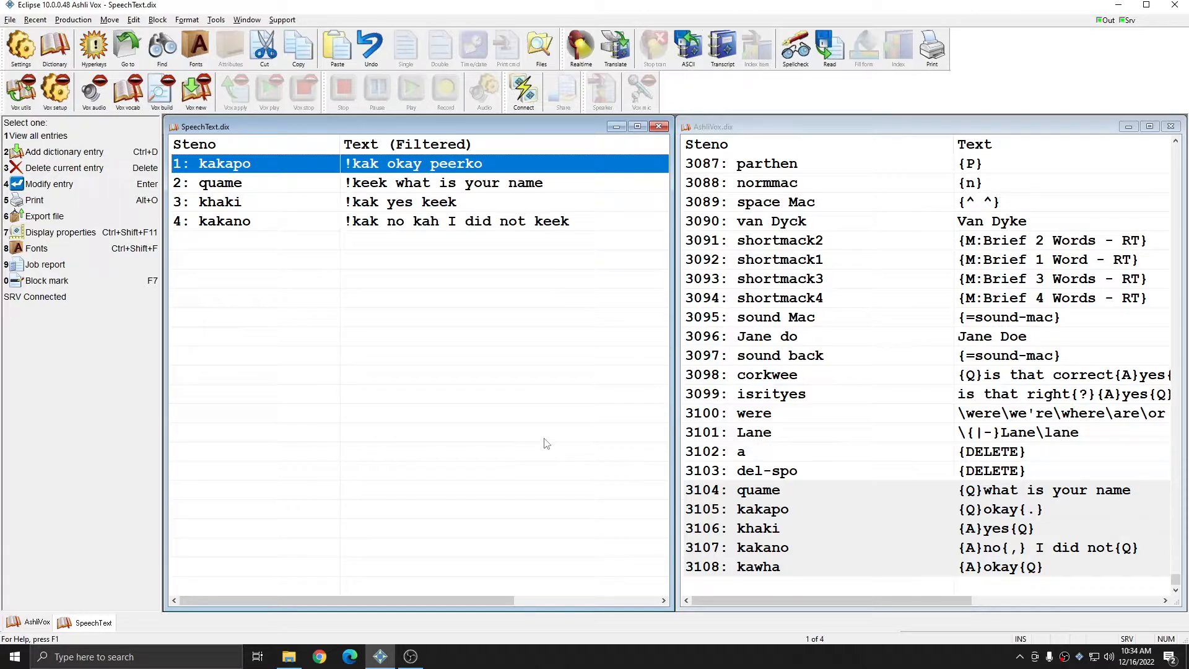
- Add a SpeechText dictionary entry with the Voisteno "kawha" and the text "!kak okay keek", matching the kawha entry in the AshliVox dictionary
click(761, 568)
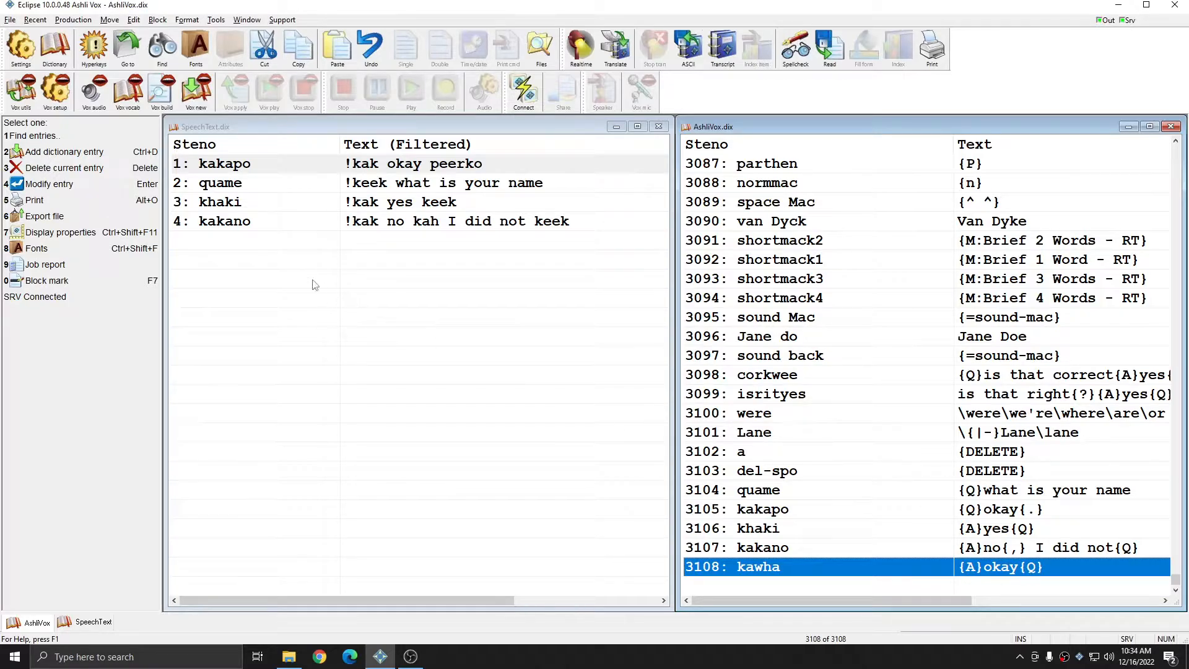
click(285, 246)
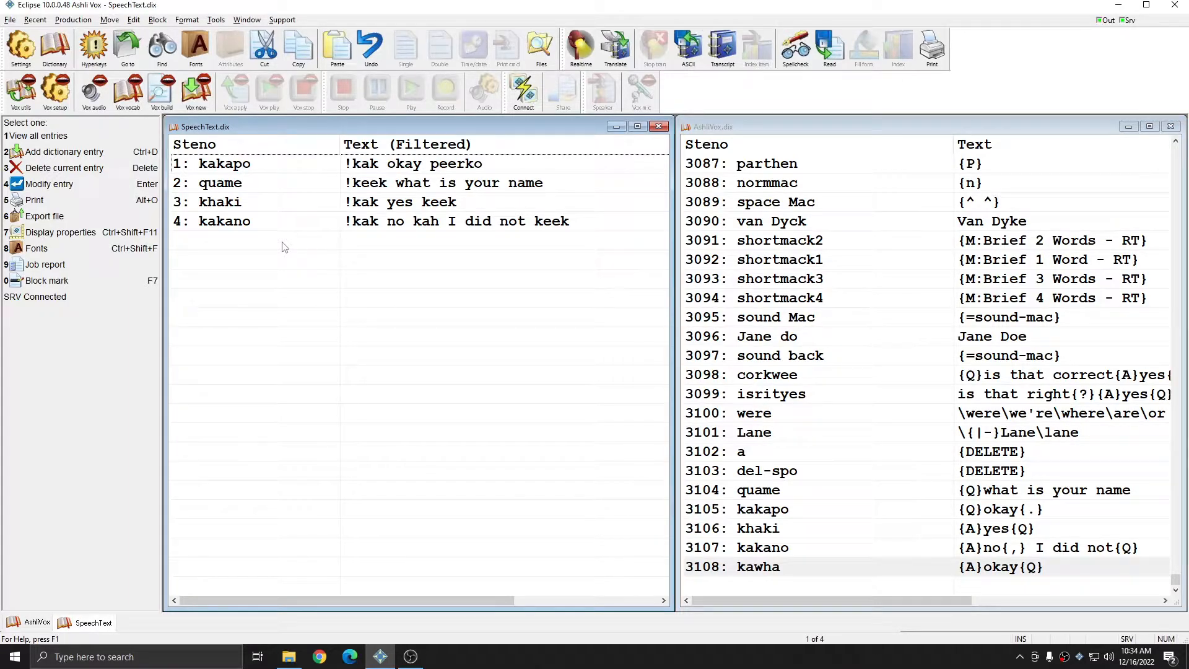
key(ctrl+d)
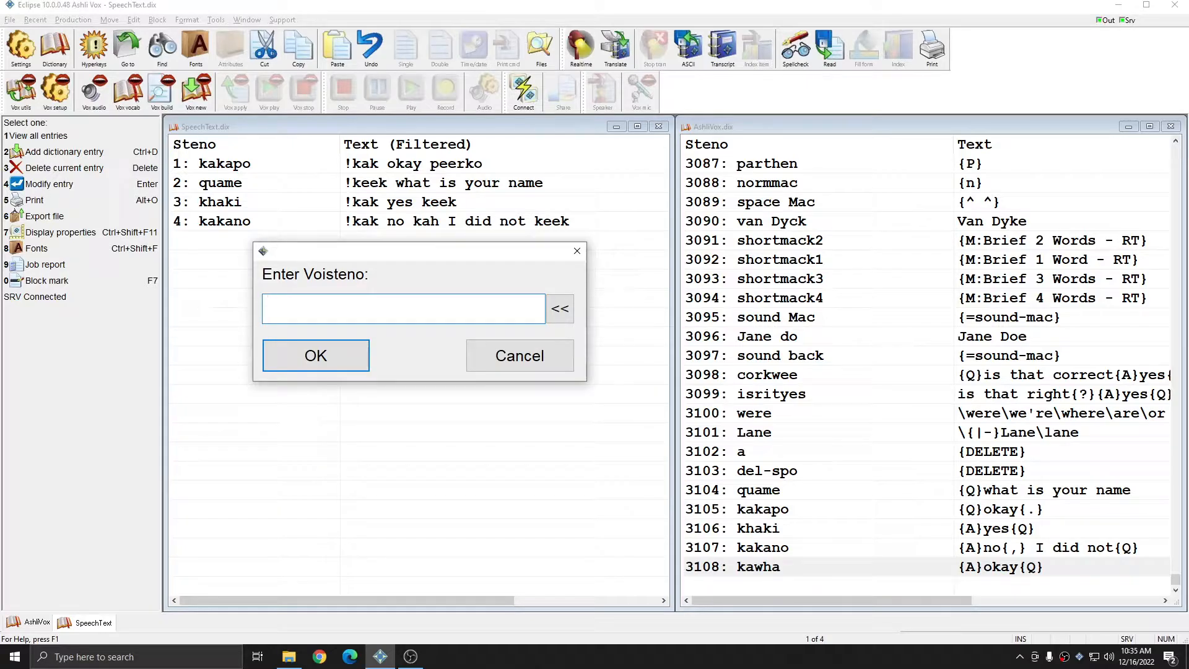
text(kawha)
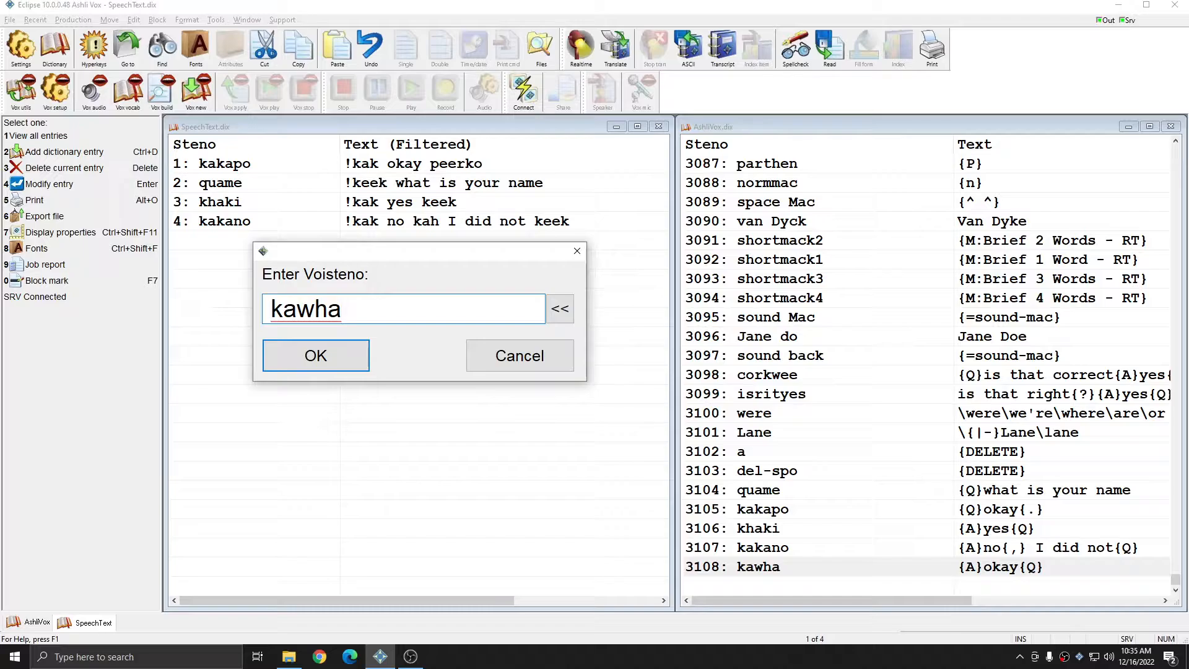
click(295, 365)
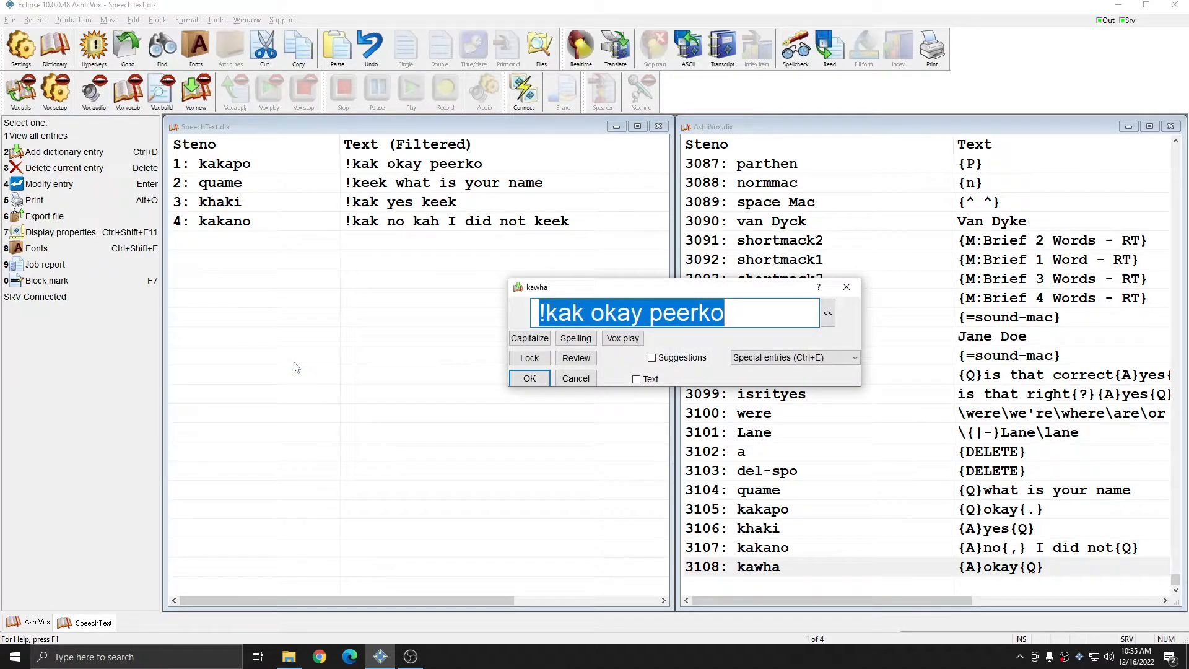
key(BackSpace)
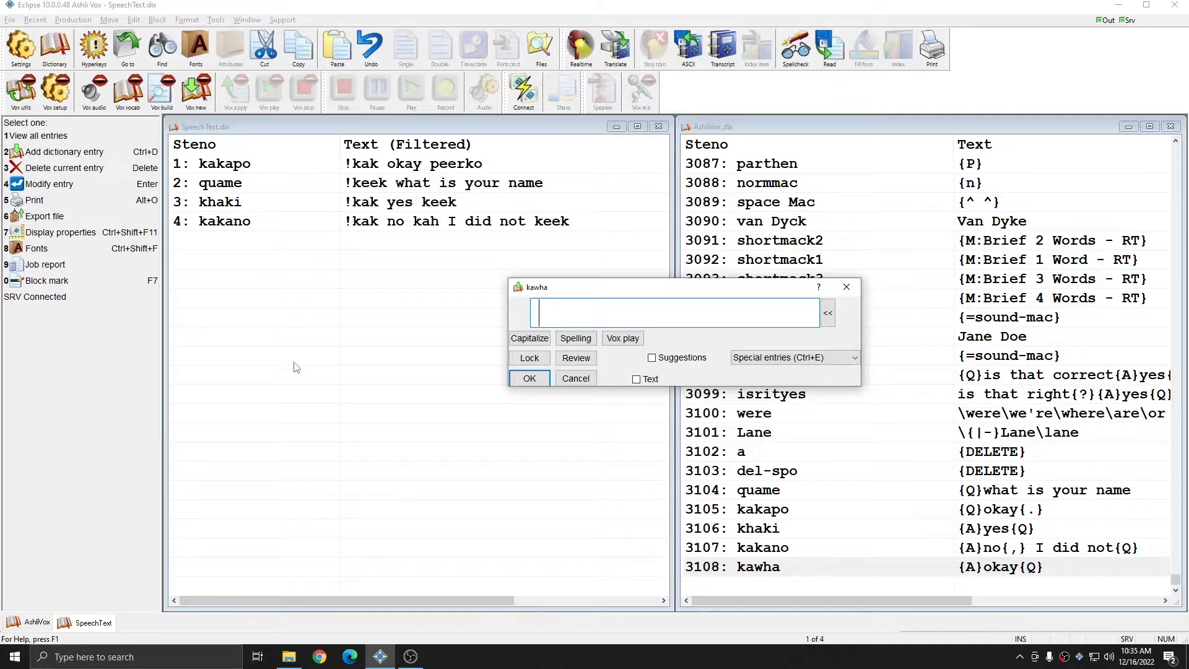
text(!)
text(kak)
text(okay)
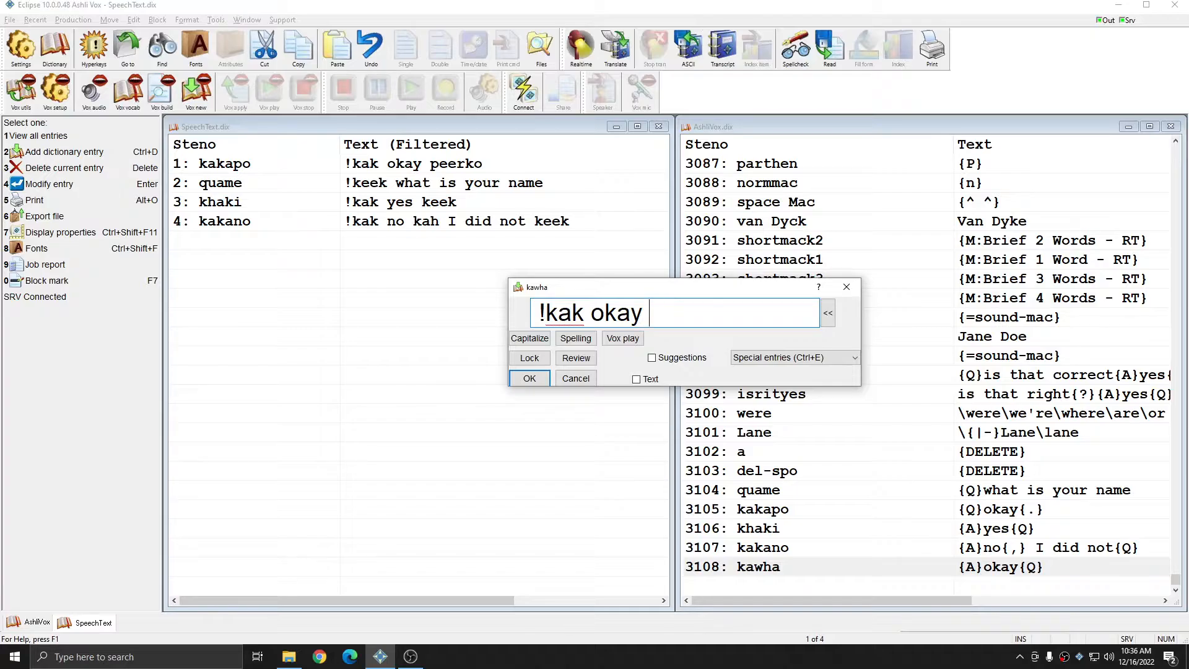
text(keek)
key(Return)
click(781, 513)
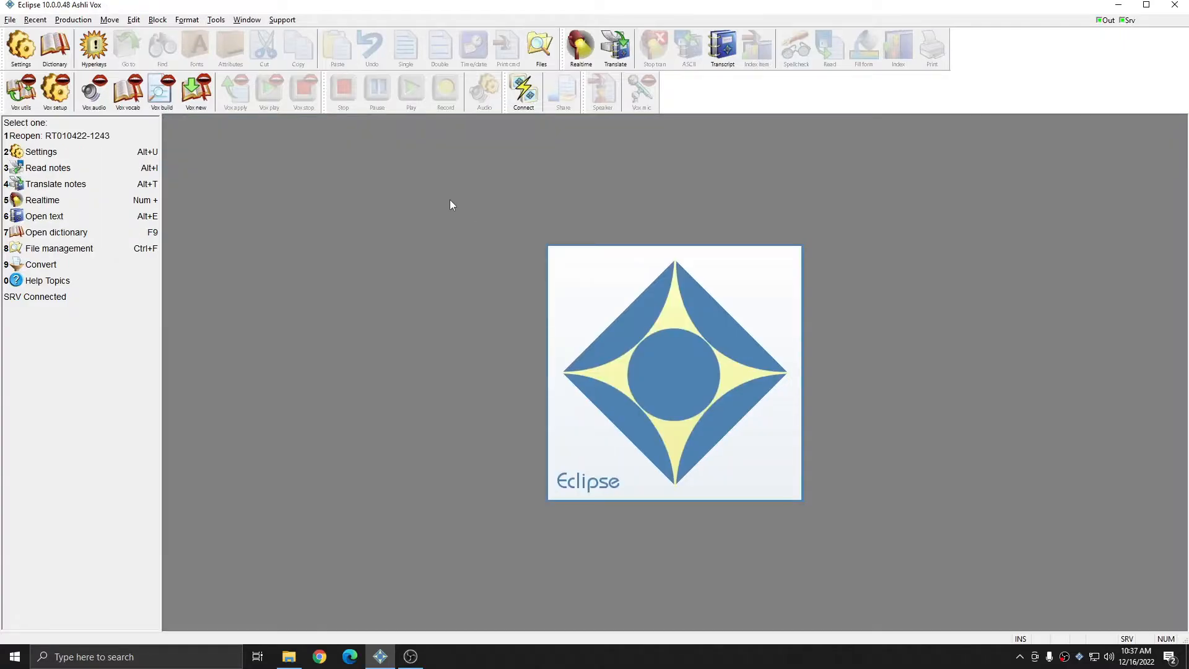
click(118, 135)
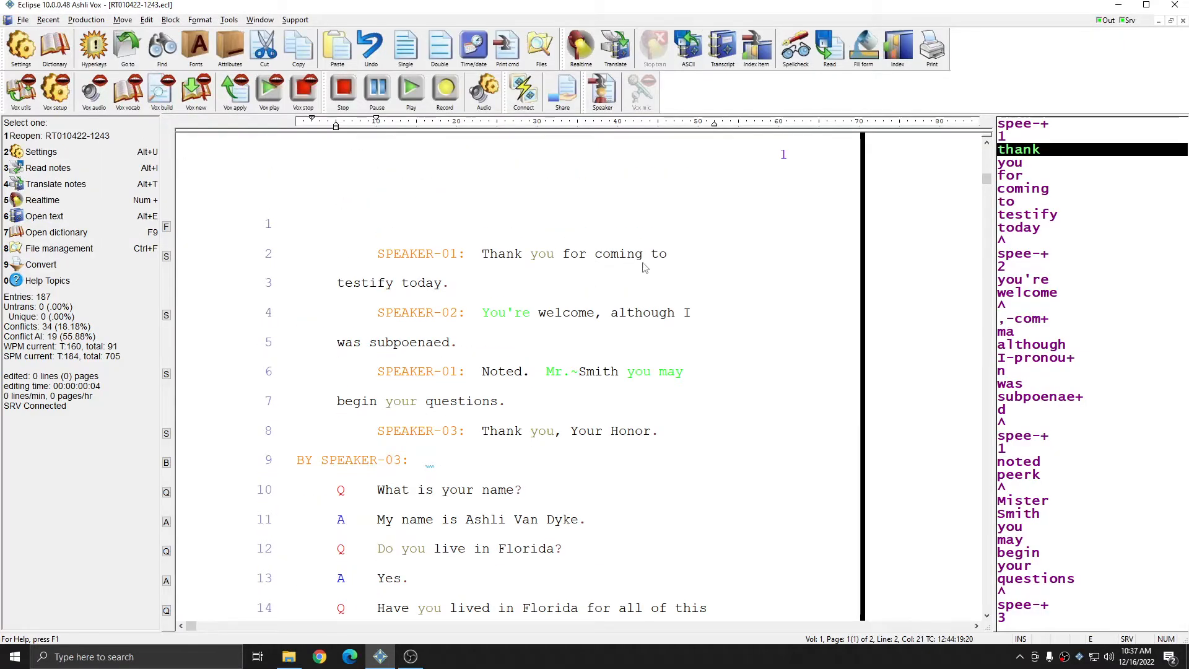
click(22, 20)
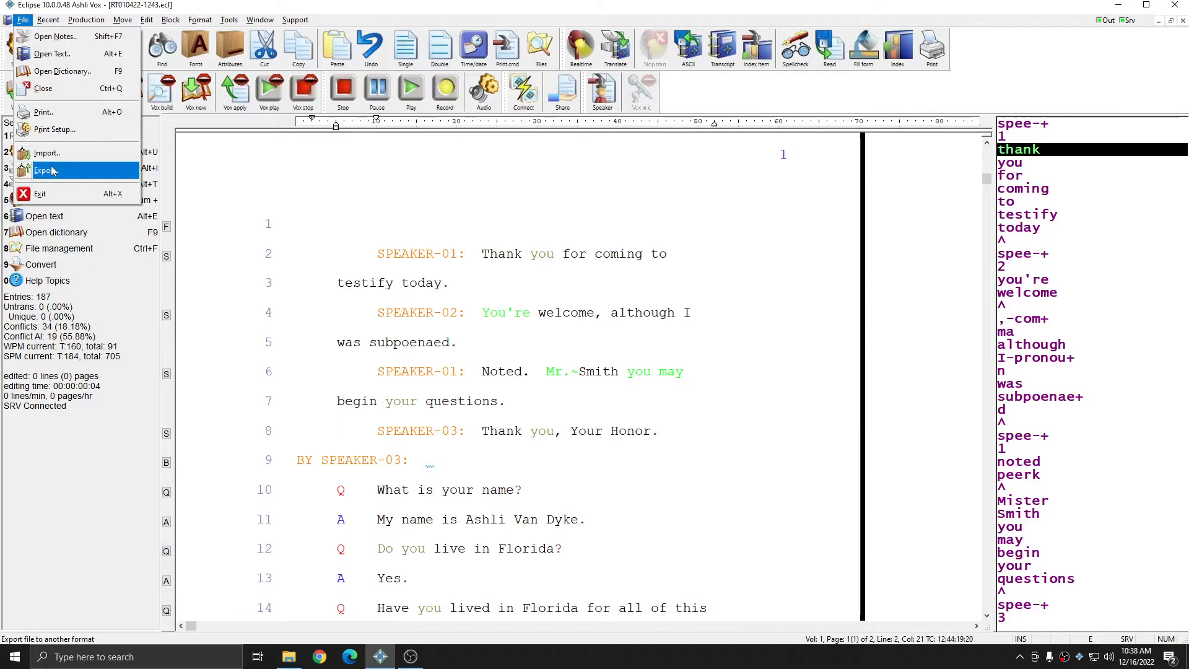
click(47, 171)
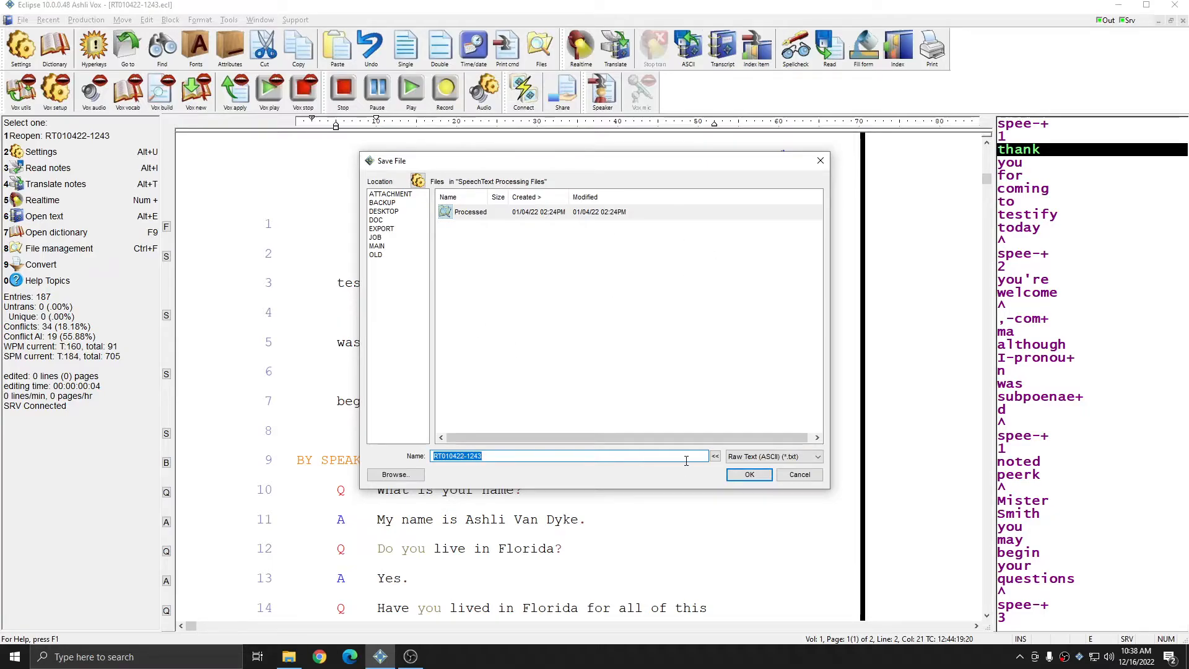
text(Comp)
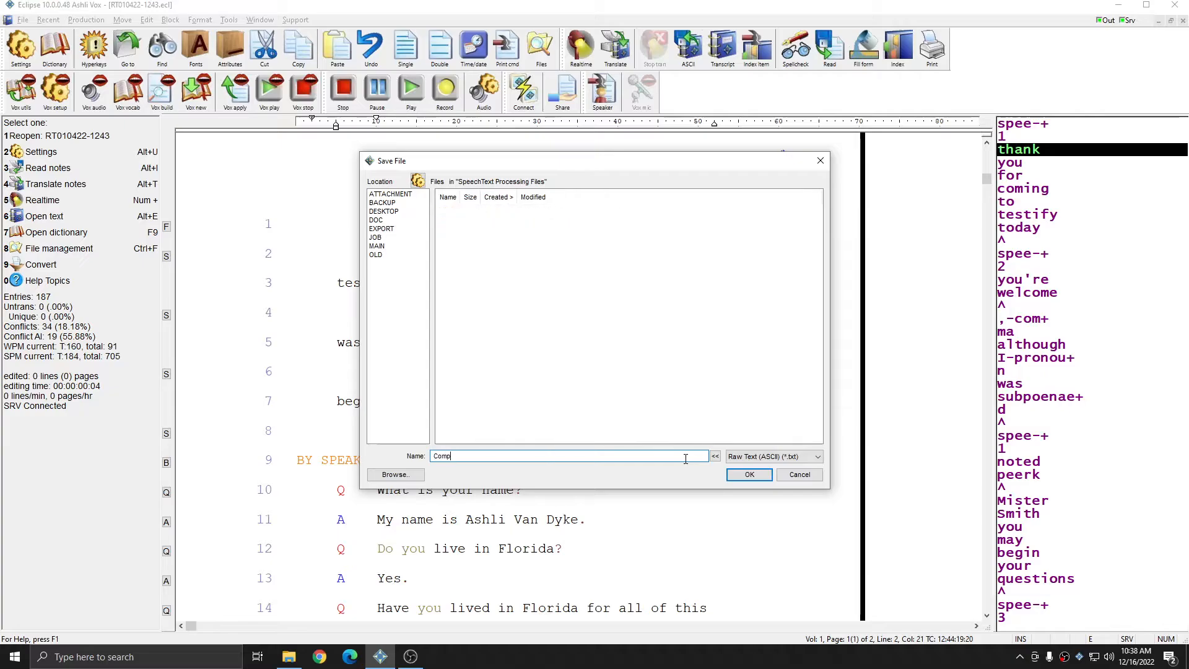
text(lex constructions)
click(743, 478)
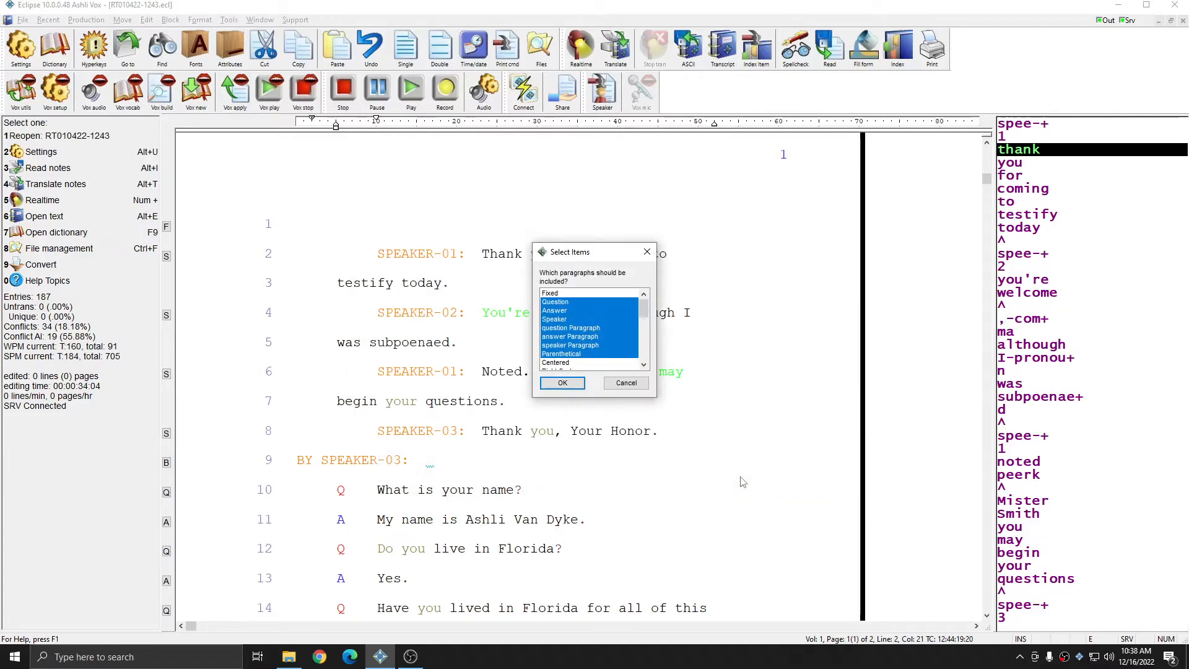
- Review the paragraph types for the export and accept the preselected question, answer, speaker and parenthetical types
scroll(592, 302, down, 5)
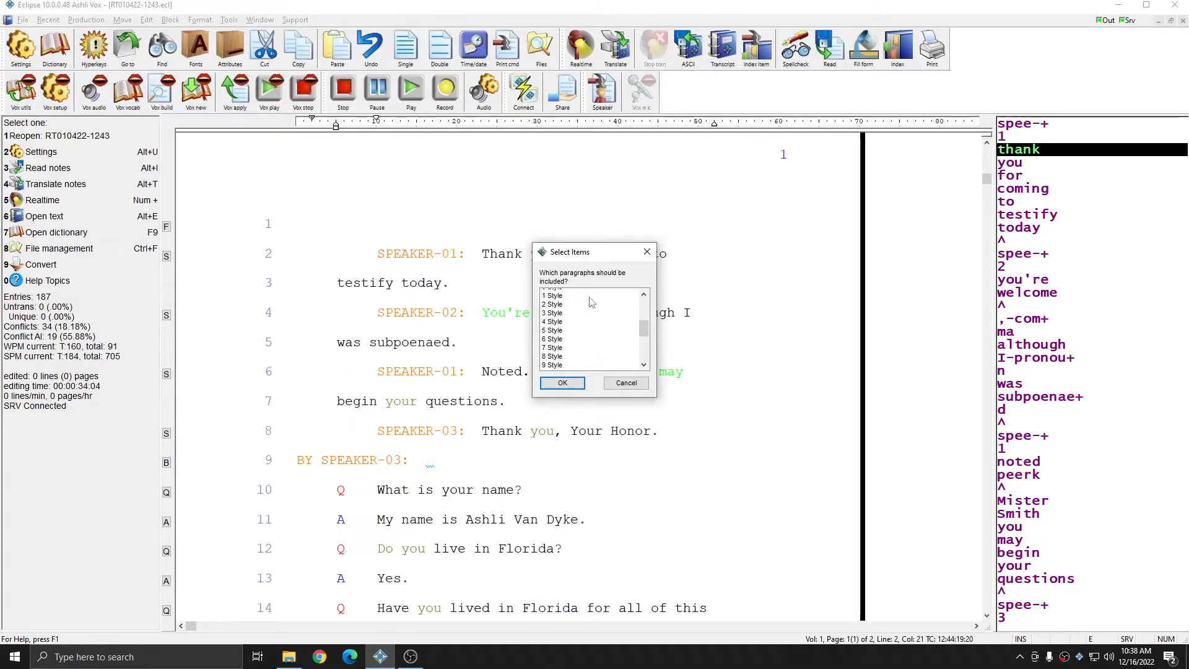
scroll(592, 303, up, 5)
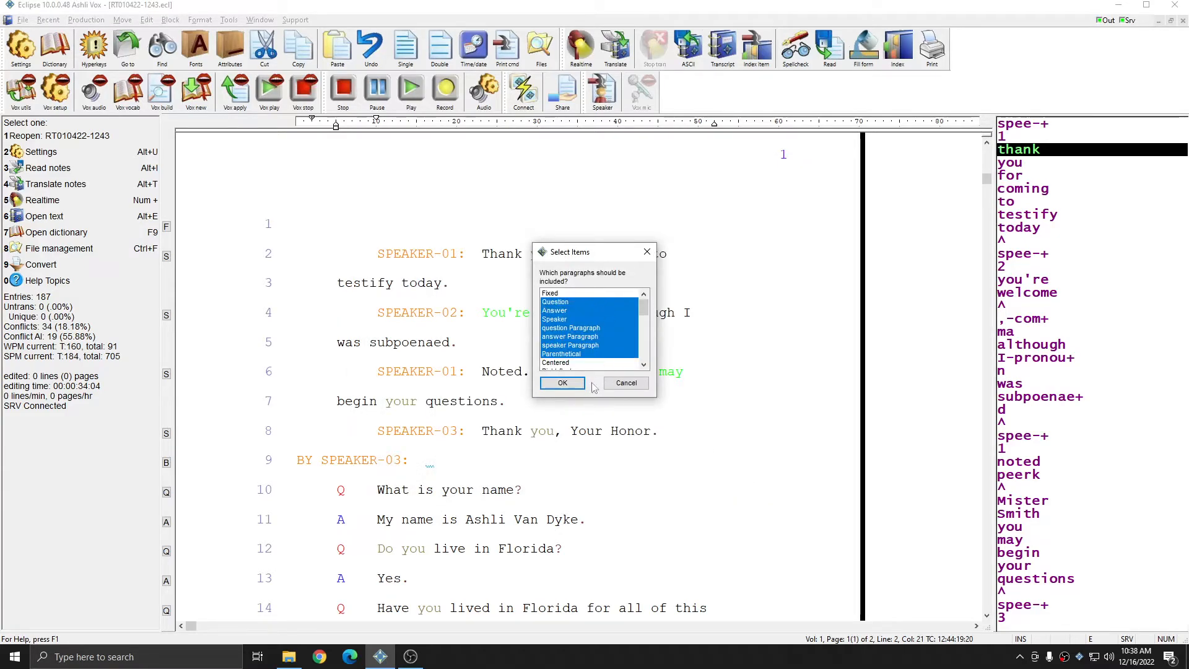
click(562, 383)
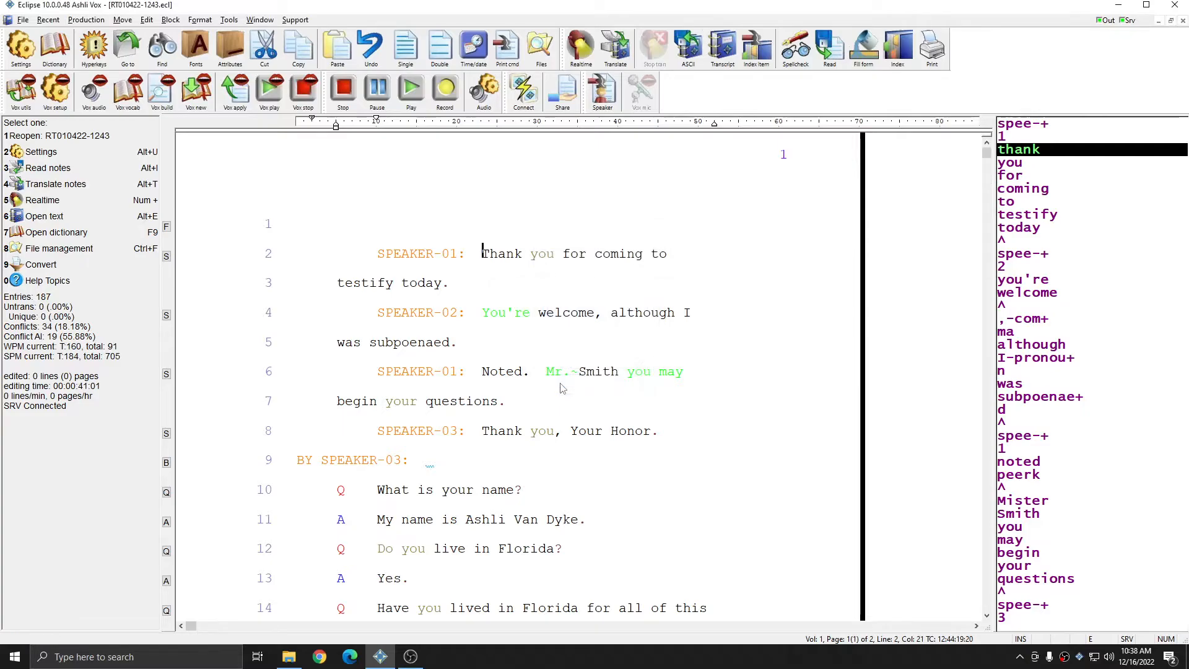
- Switch to File Explorer, open Complex Construction.txt in Notepad, and examine the combined voice codes quame, khaki, kakano, kawha and kakapo in the text
click(287, 658)
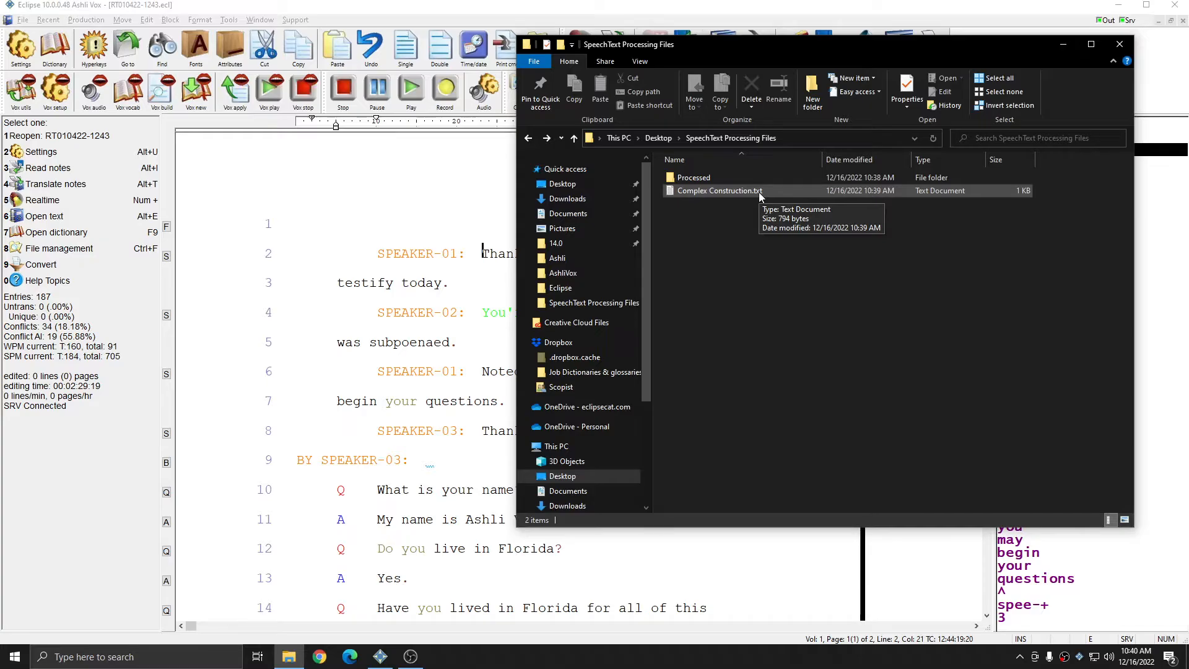
double_click(759, 192)
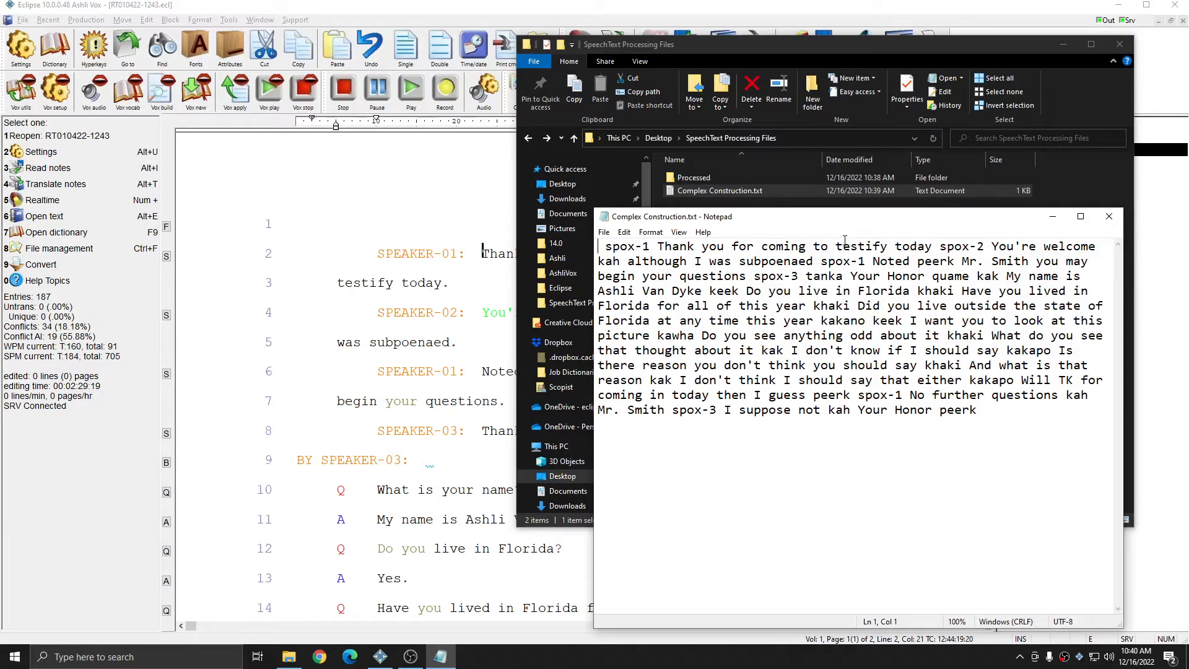
double_click(946, 277)
double_click(931, 290)
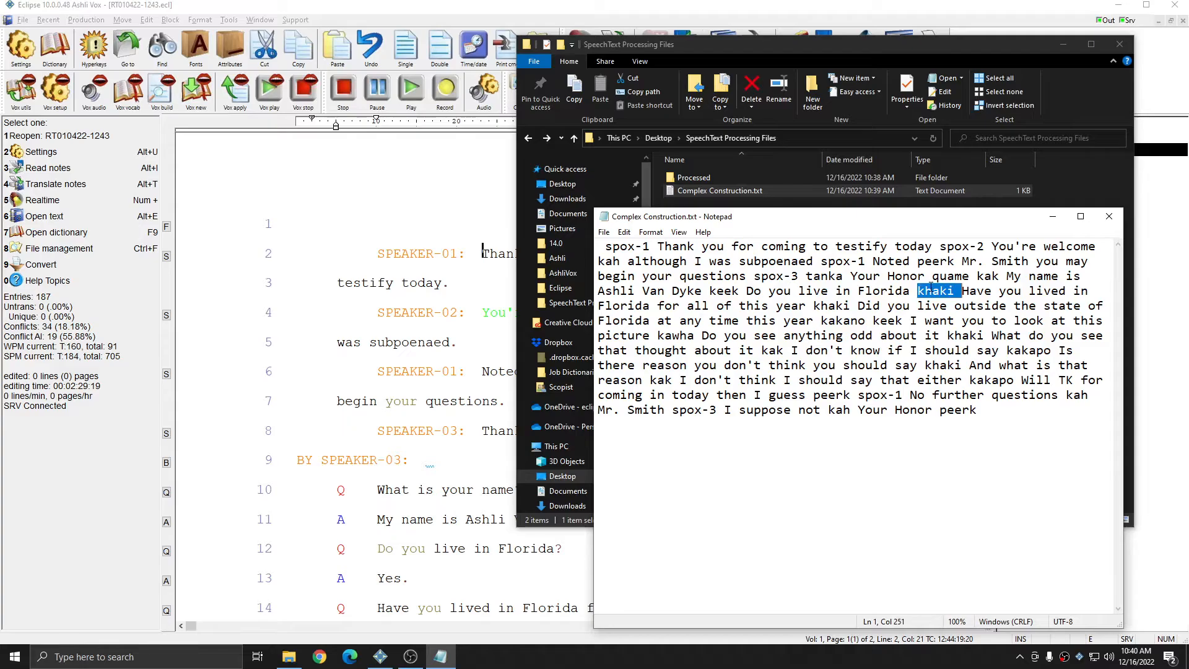
double_click(836, 319)
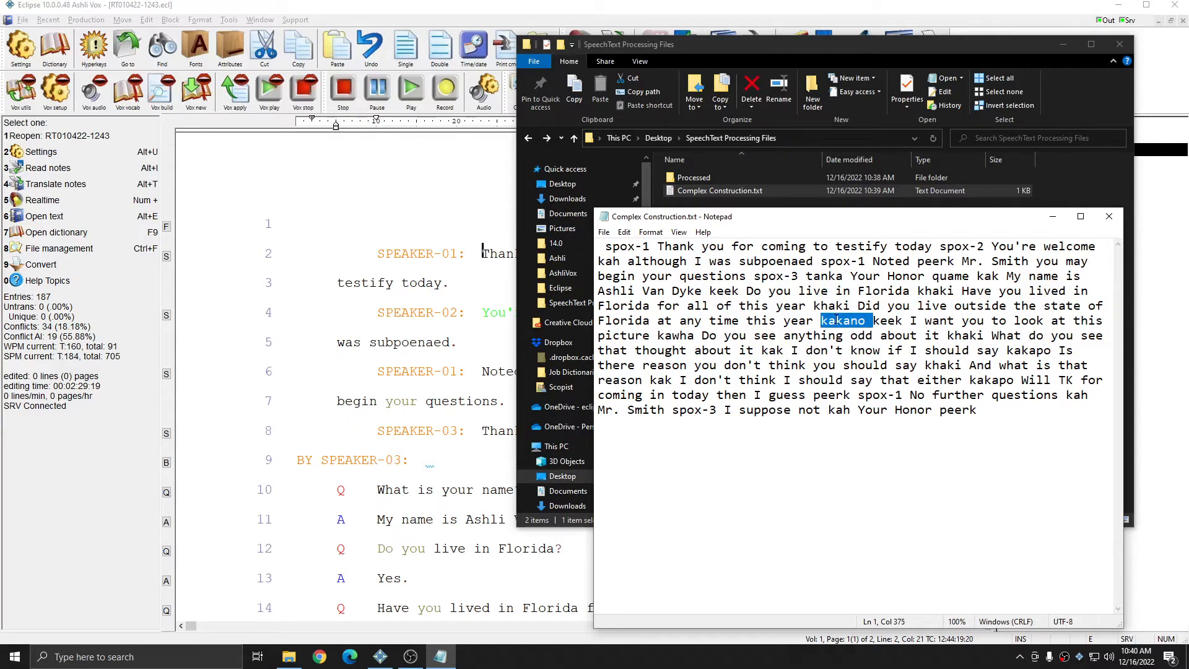
double_click(674, 334)
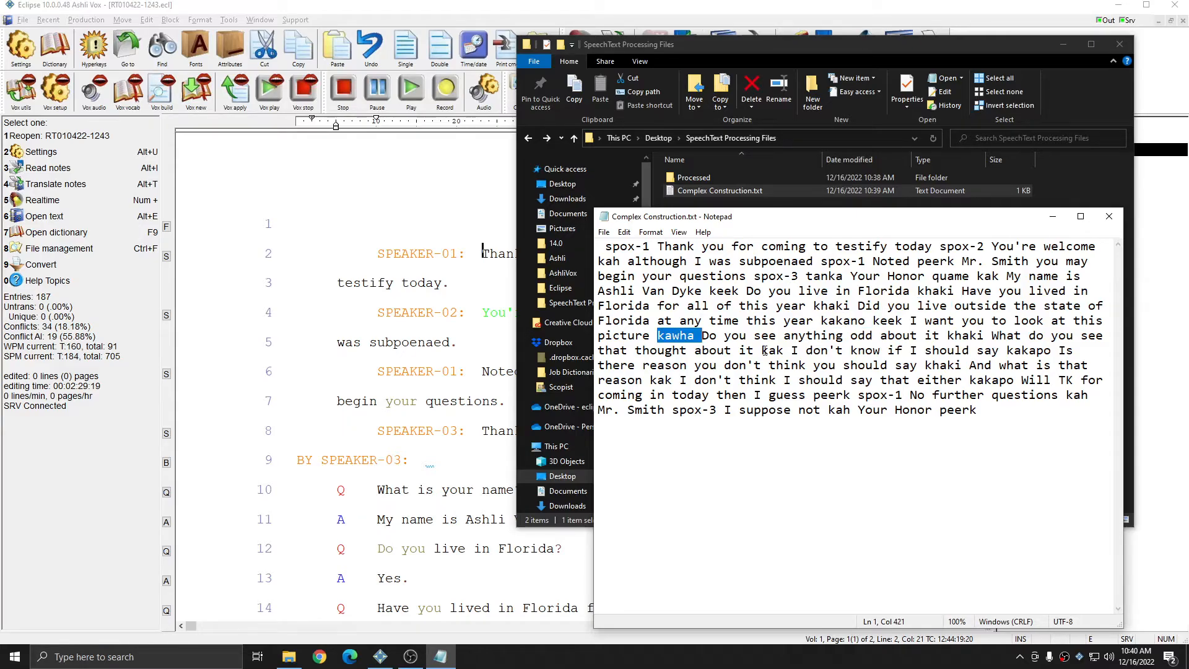
double_click(1016, 350)
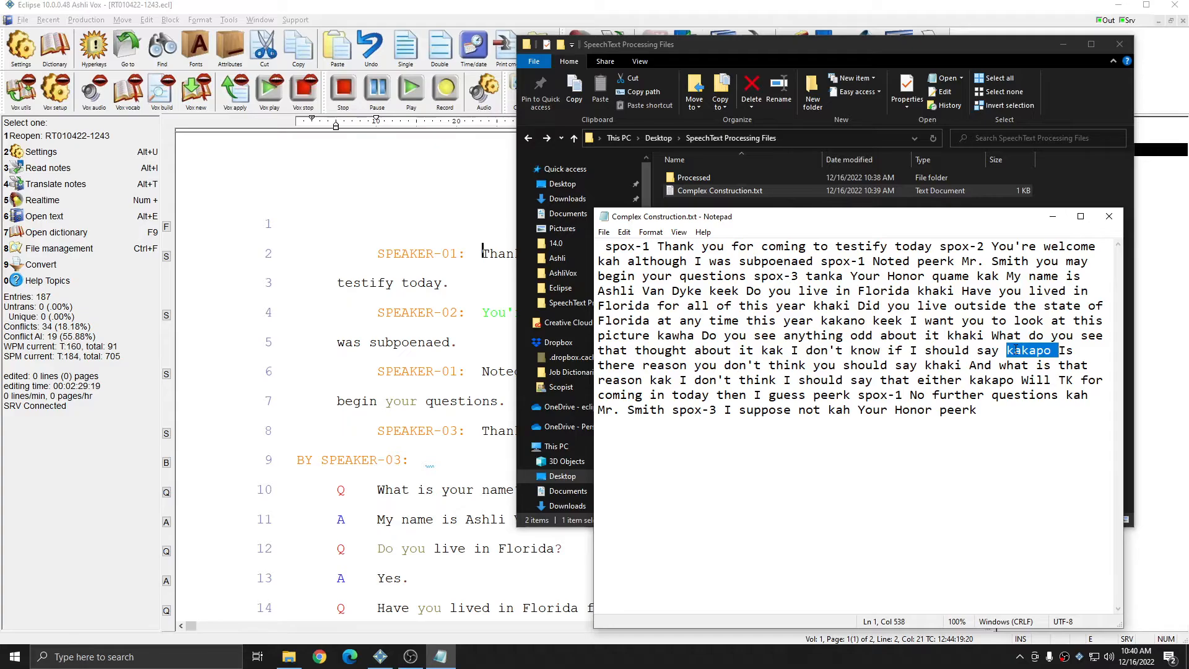
double_click(992, 380)
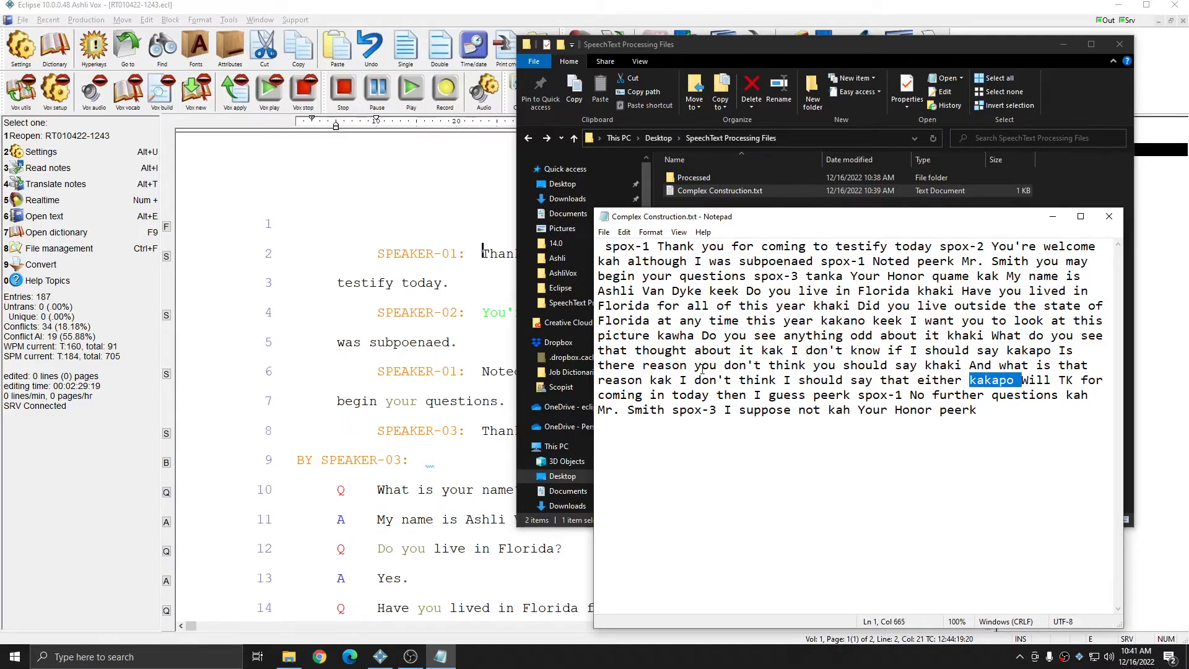
click(1020, 420)
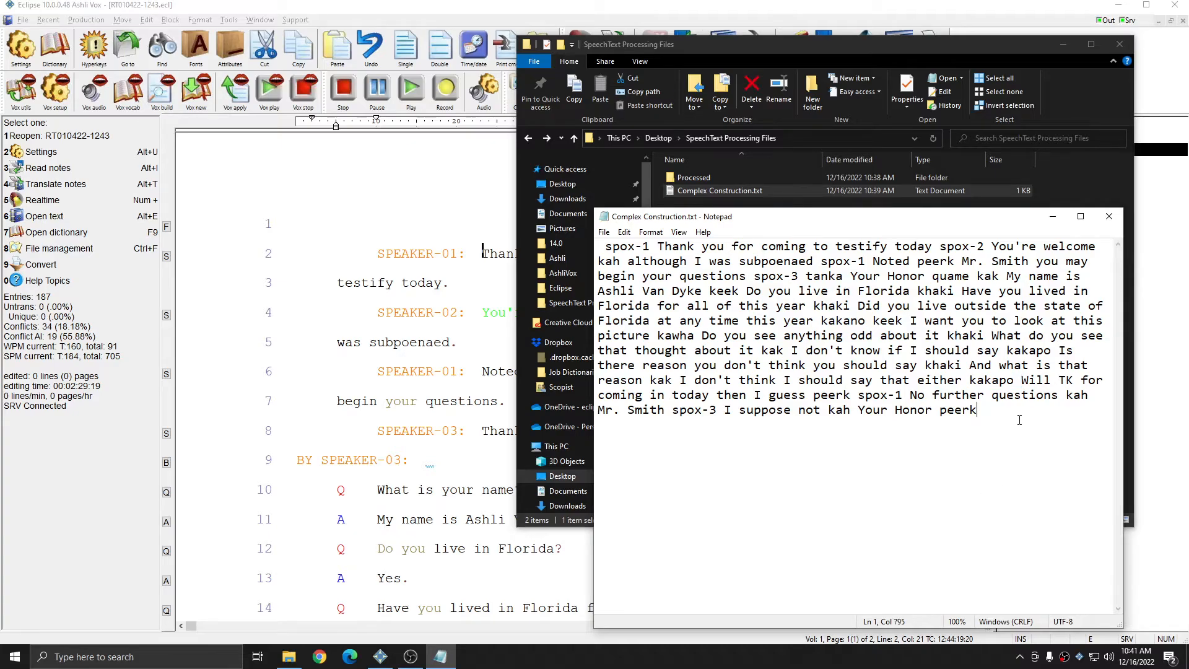